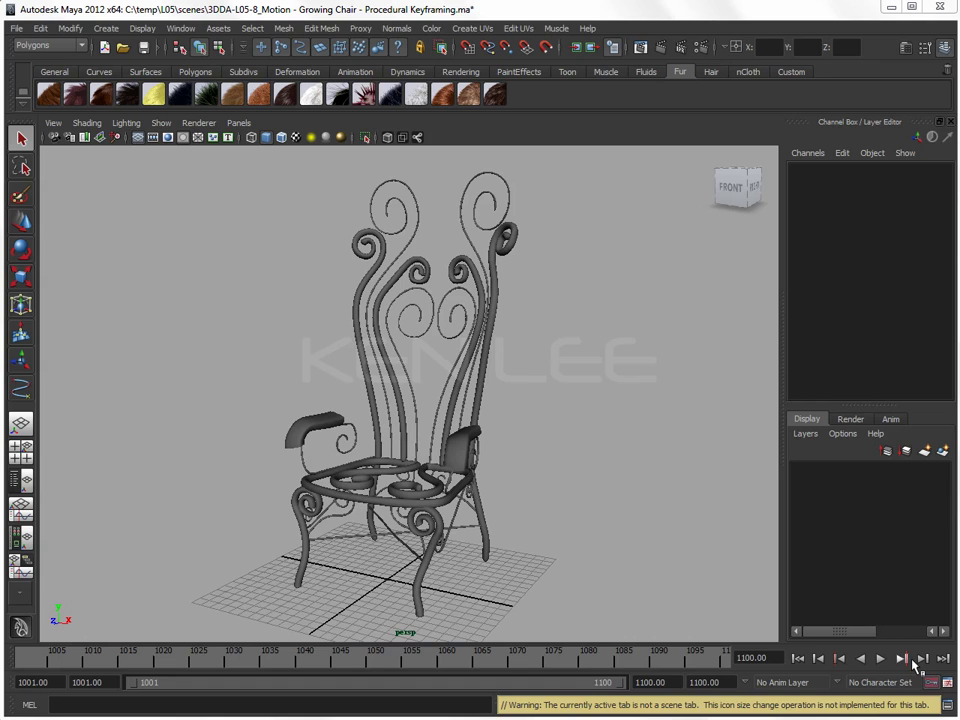
# Zoom in close on an armrest and select it for inspection
pyautogui.keyDown('alt'); pyautogui.moveTo(380, 470); pyautogui.dragTo(372, 450); pyautogui.keyUp('alt')
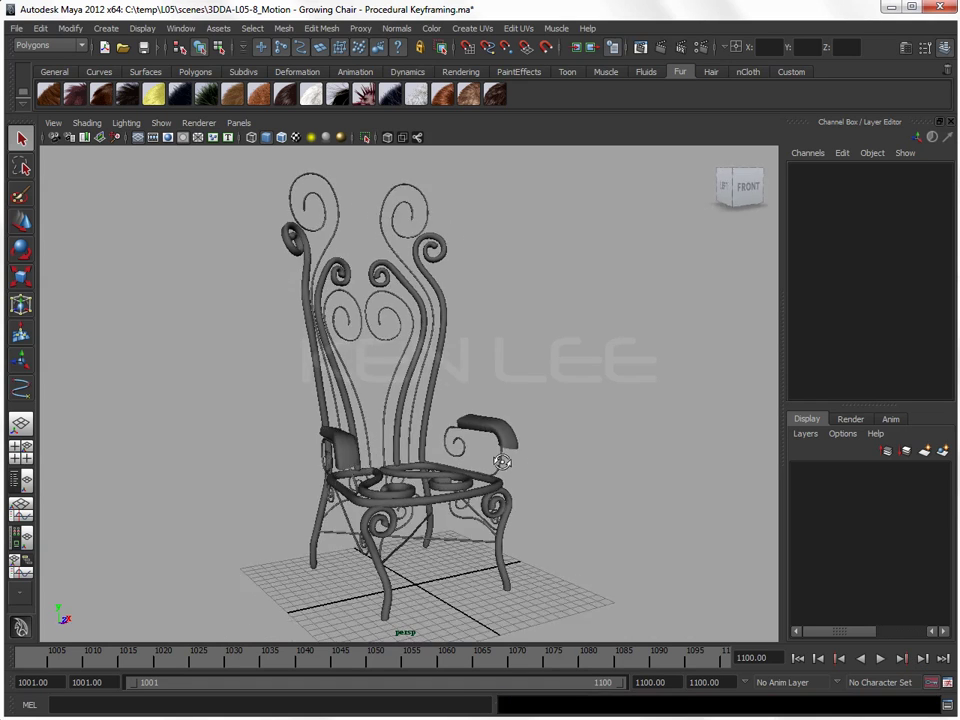
pyautogui.keyDown('alt'); pyautogui.moveTo(372, 450); pyautogui.dragTo(519, 454, button='right'); pyautogui.keyUp('alt')
pyautogui.moveTo(519, 454)
pyautogui.keyDown('alt'); pyautogui.mouseDown()
pyautogui.moveTo(579, 476)
pyautogui.moveTo(375, 476)
pyautogui.moveTo(549, 469)
pyautogui.moveTo(484, 392)
pyautogui.moveTo(528, 428)
pyautogui.mouseUp(); pyautogui.keyUp('alt')
pyautogui.click(484, 392)
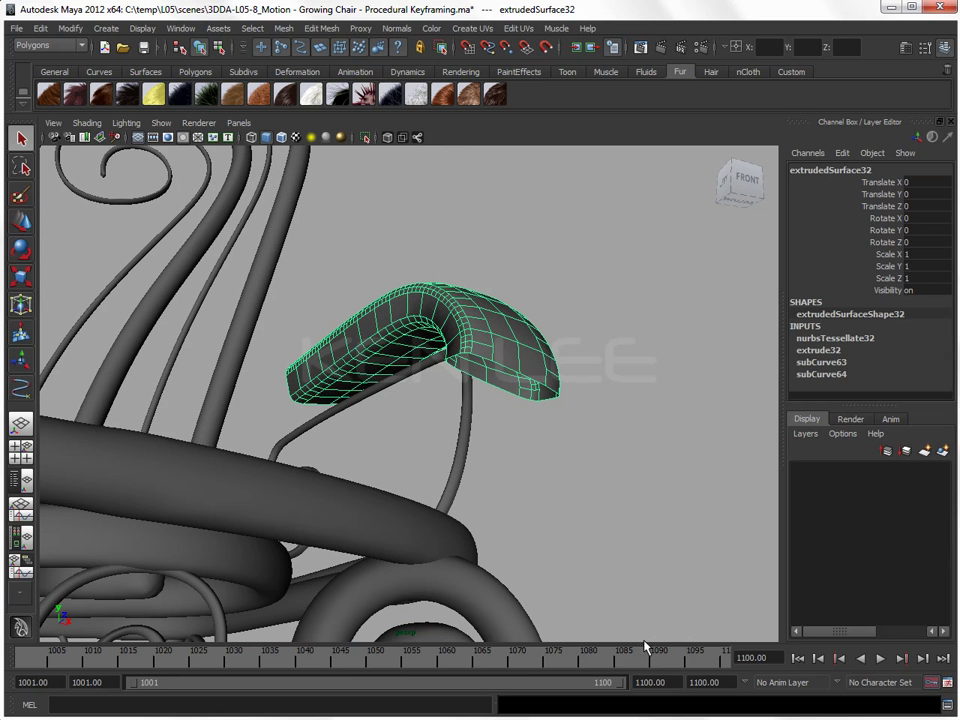
# Scrub the armrest growth from frame 1070 to 1100 with the whole chair in view
pyautogui.moveTo(545, 663)
pyautogui.mouseDown()
pyautogui.moveTo(508, 663)
pyautogui.moveTo(517, 663)
pyautogui.mouseUp()
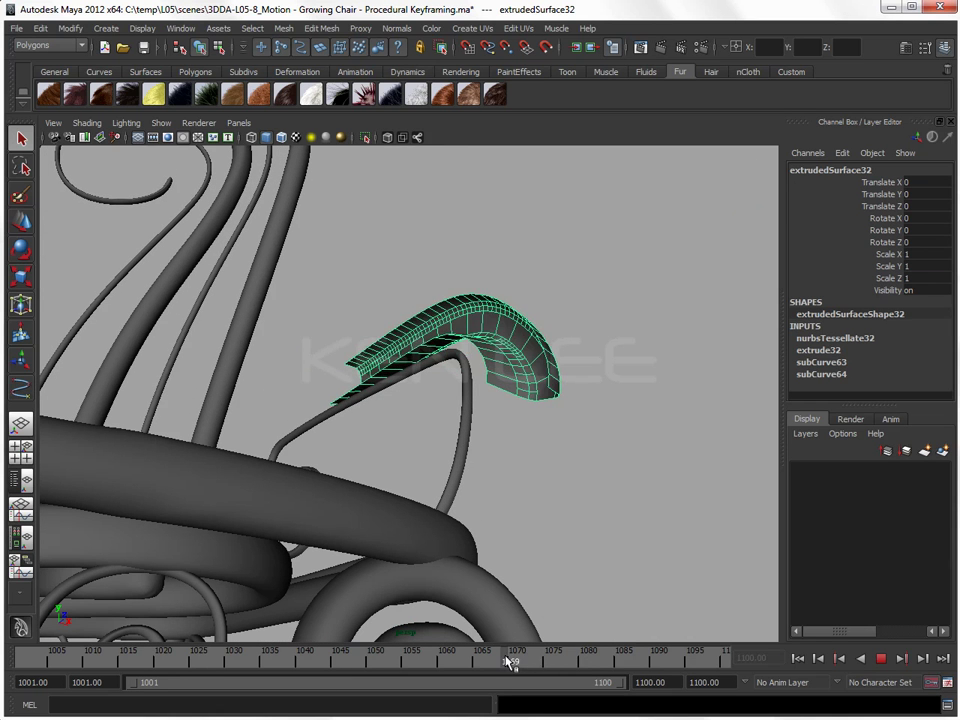
pyautogui.click(629, 475)
pyautogui.moveTo(629, 475)
pyautogui.keyDown('alt'); pyautogui.mouseDown()
pyautogui.moveTo(649, 497)
pyautogui.moveTo(615, 497)
pyautogui.mouseUp(); pyautogui.keyUp('alt')
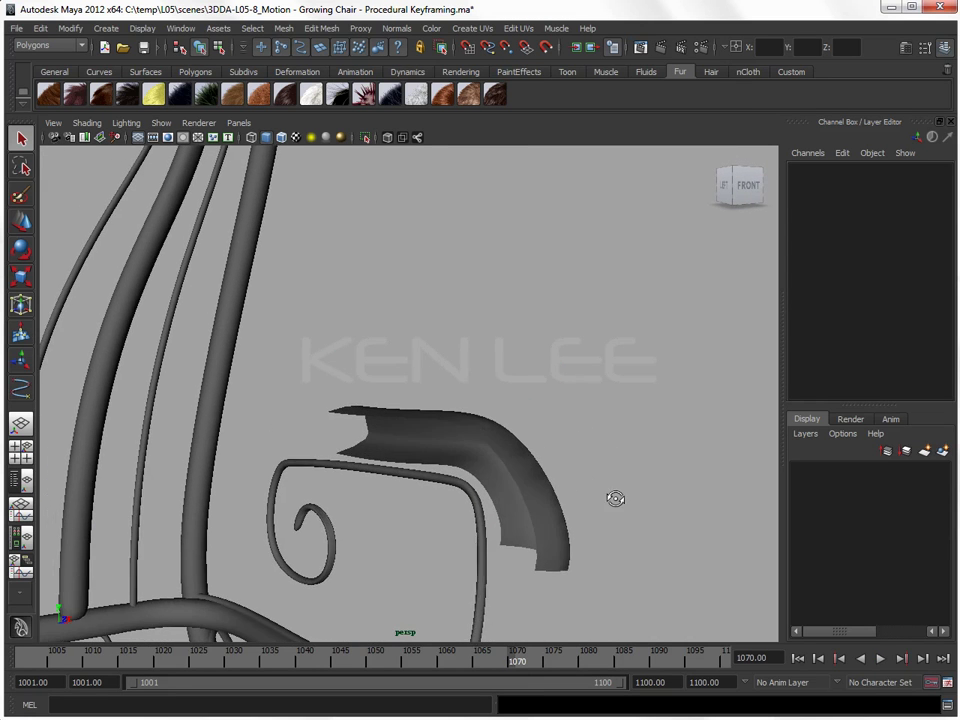
pyautogui.keyDown('alt'); pyautogui.moveTo(615, 497); pyautogui.dragTo(296, 525, button='right'); pyautogui.keyUp('alt')
pyautogui.moveTo(296, 525)
pyautogui.keyDown('alt'); pyautogui.mouseDown()
pyautogui.moveTo(555, 458)
pyautogui.moveTo(447, 493)
pyautogui.mouseUp(); pyautogui.keyUp('alt')
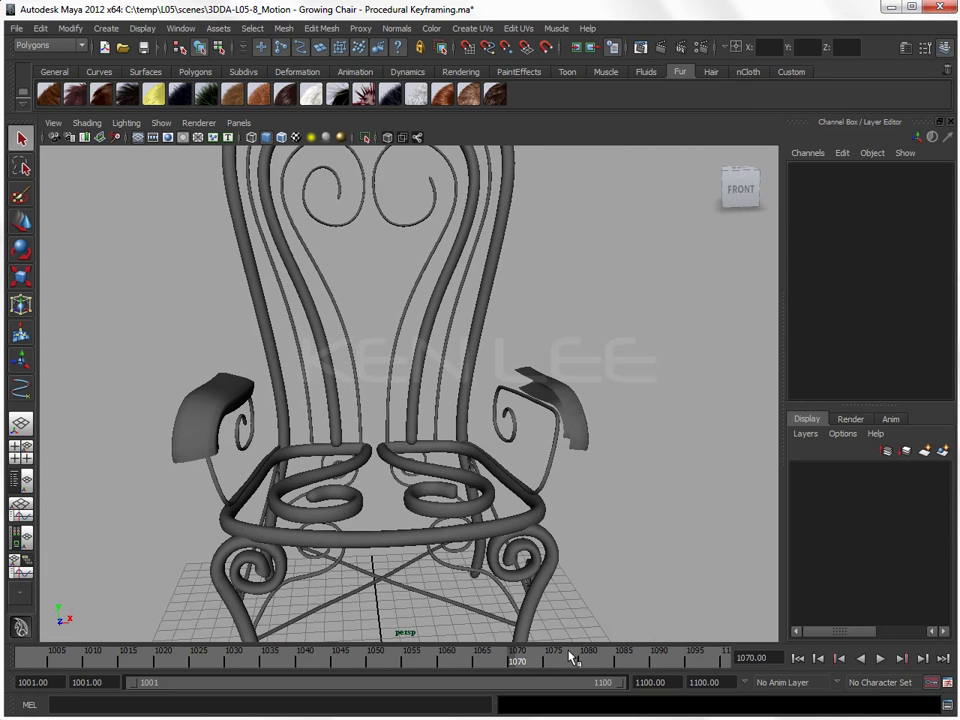
pyautogui.moveTo(538, 657); pyautogui.dragTo(733, 657)
# Select both the right and left armrests at frame 1100
pyautogui.click(561, 388)
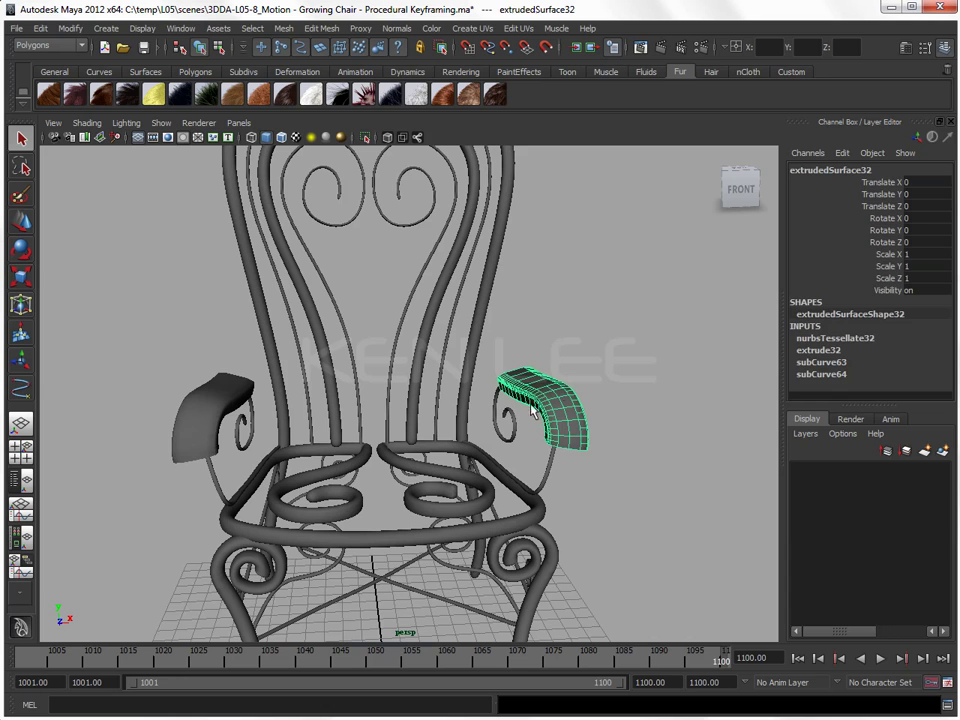
pyautogui.keyDown('shift'); pyautogui.click(183, 425); pyautogui.keyUp('shift')
pyautogui.click(286, 31)
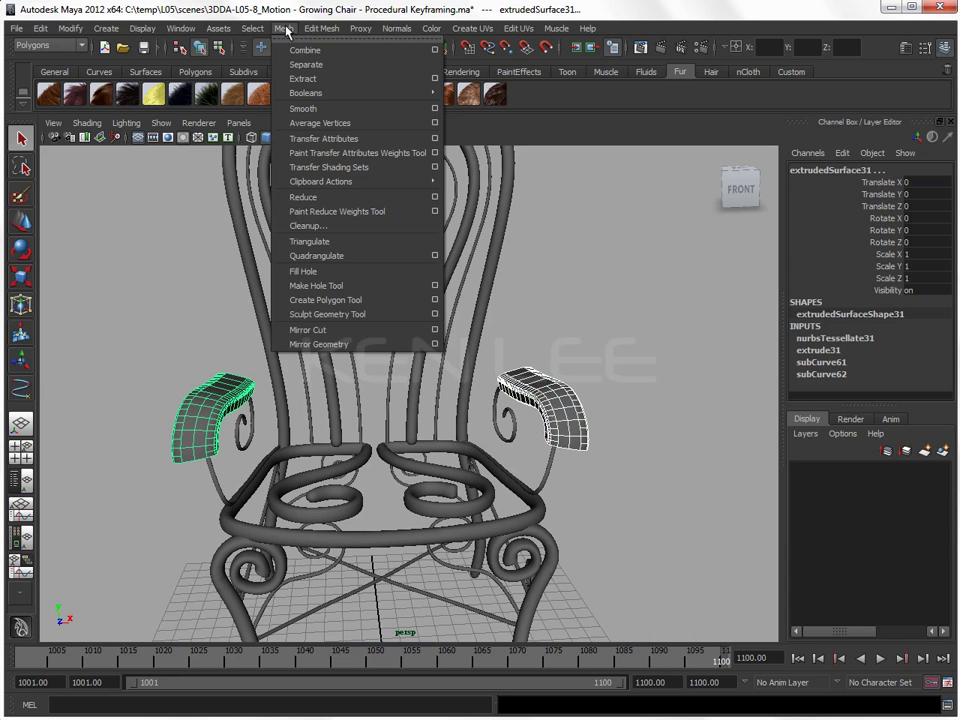
# Cap the open ends of both armrests with Mesh > Fill Hole
pyautogui.click(325, 277)
pyautogui.click(692, 358)
pyautogui.moveTo(692, 358)
pyautogui.keyDown('alt'); pyautogui.mouseDown()
pyautogui.moveTo(443, 358)
pyautogui.moveTo(453, 358)
pyautogui.mouseUp(); pyautogui.keyUp('alt')
pyautogui.keyDown('alt'); pyautogui.moveTo(453, 358); pyautogui.dragTo(593, 437, button='right'); pyautogui.keyUp('alt')
pyautogui.moveTo(593, 437)
pyautogui.keyDown('alt'); pyautogui.mouseDown()
pyautogui.moveTo(613, 386)
pyautogui.moveTo(532, 364)
pyautogui.mouseUp(); pyautogui.keyUp('alt')
# Isolate the right armrest on its own in the perspective view with Ctrl+1
pyautogui.click(532, 364)
pyautogui.click(614, 408)
pyautogui.keyDown('alt'); pyautogui.moveTo(520, 450); pyautogui.dragTo(658, 337, button='right'); pyautogui.keyUp('alt')
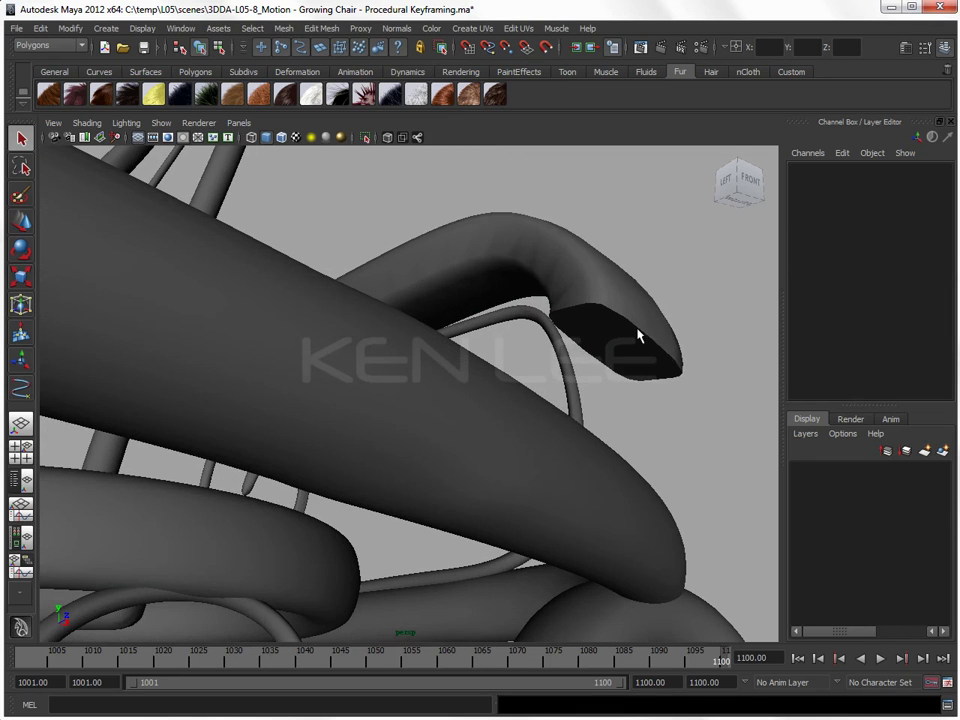
pyautogui.click(638, 336)
pyautogui.hotkey('ctrl', '1')
pyautogui.moveTo(621, 346)
pyautogui.keyDown('alt'); pyautogui.mouseDown()
pyautogui.moveTo(508, 433)
pyautogui.moveTo(553, 480)
pyautogui.mouseUp(); pyautogui.keyUp('alt')
pyautogui.click(553, 480)
# Step the armrest animation frame by frame from 1091 back to about 1068, then forward to 1071
pyautogui.click(839, 665)
pyautogui.click(819, 662)
pyautogui.click(819, 662)
pyautogui.click(819, 662)
pyautogui.click(819, 662)
pyautogui.click(819, 662)
pyautogui.click(819, 662)
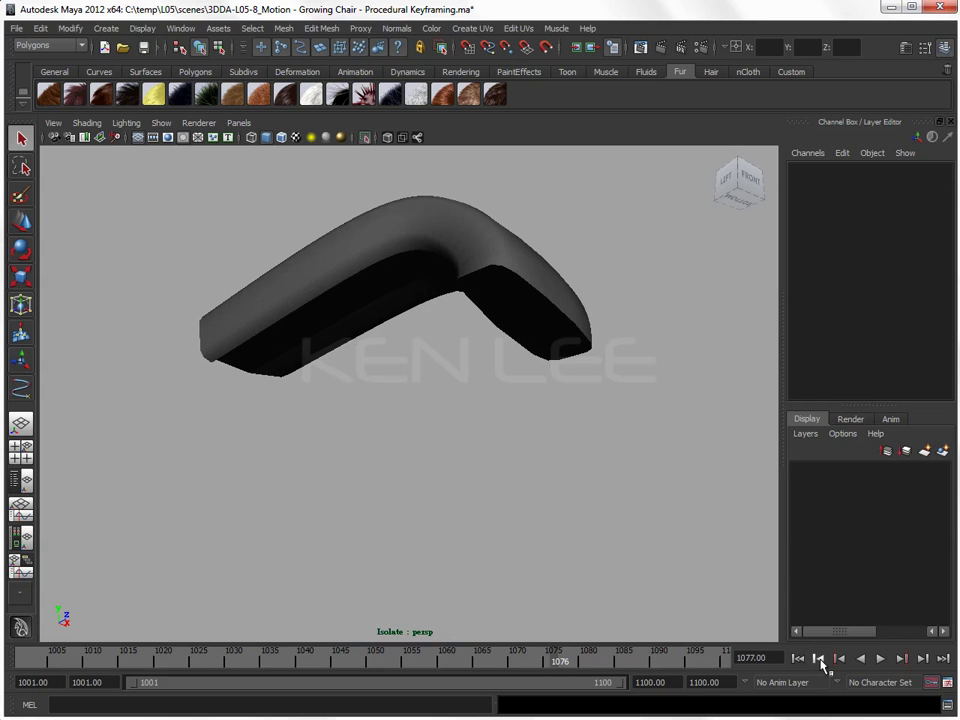
pyautogui.click(819, 662)
pyautogui.click(819, 662)
pyautogui.click(819, 662)
pyautogui.click(819, 662)
pyautogui.click(819, 662)
pyautogui.click(819, 662)
pyautogui.click(819, 662)
pyautogui.click(819, 662)
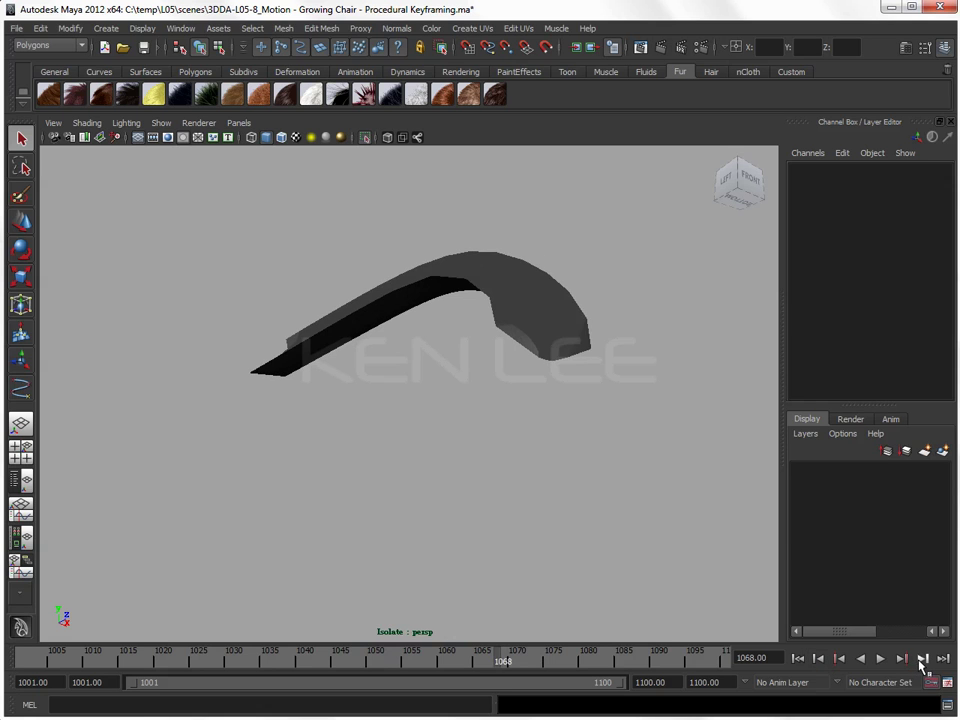
pyautogui.click(922, 660)
pyautogui.click(922, 660)
pyautogui.keyDown('alt'); pyautogui.moveTo(602, 501); pyautogui.dragTo(561, 499); pyautogui.keyUp('alt')
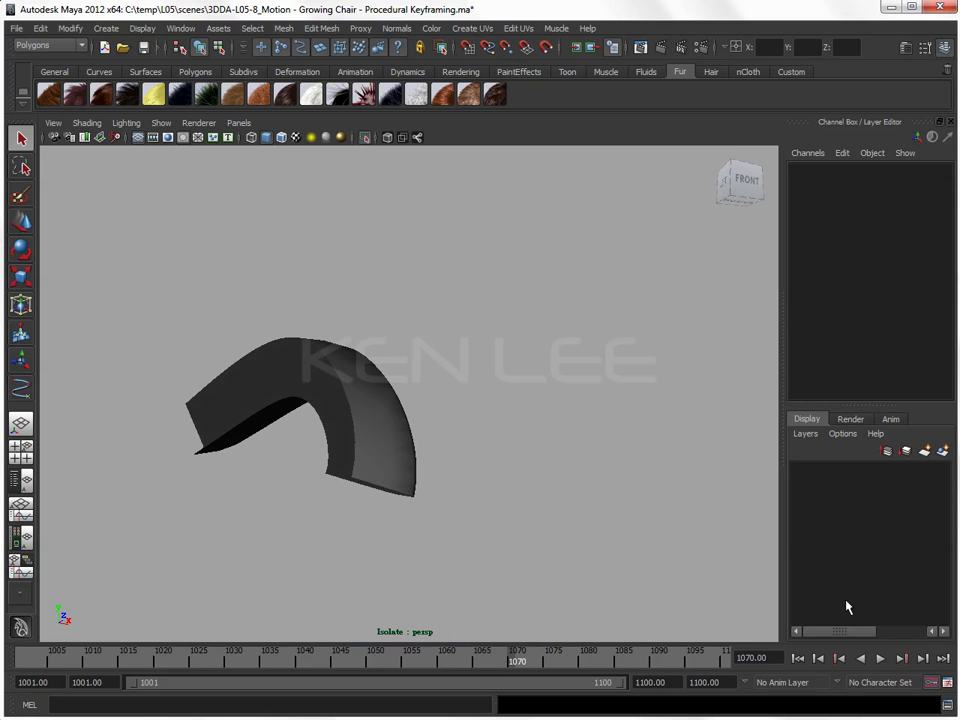
pyautogui.click(902, 660)
pyautogui.moveTo(714, 609)
pyautogui.keyDown('alt'); pyautogui.mouseDown()
pyautogui.moveTo(467, 441)
pyautogui.moveTo(583, 463)
pyautogui.moveTo(496, 462)
pyautogui.moveTo(585, 417)
pyautogui.mouseUp(); pyautogui.keyUp('alt')
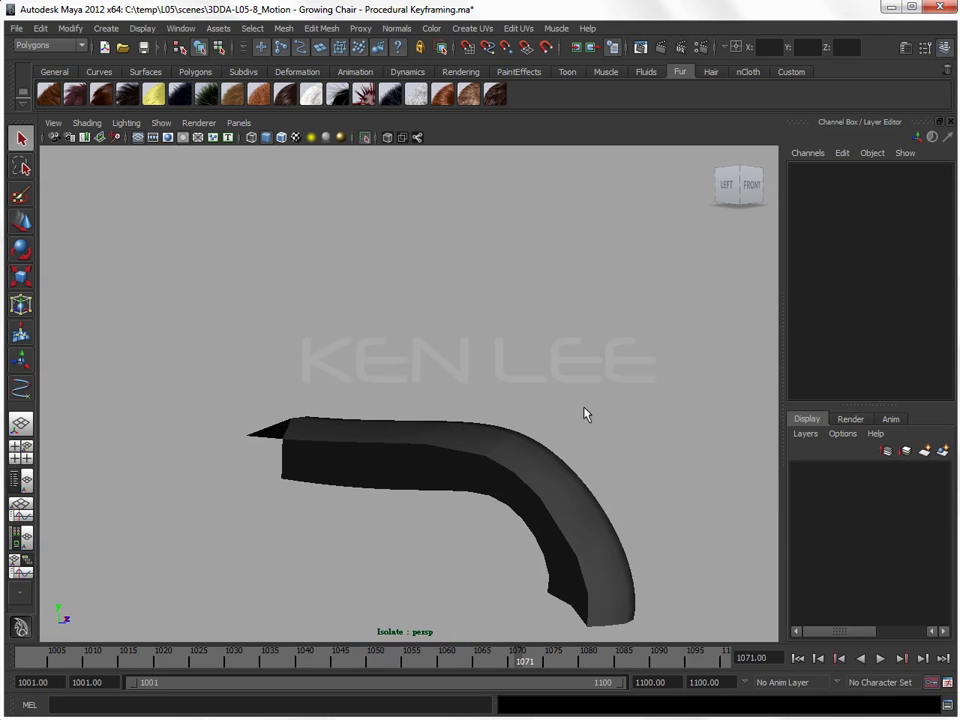
# Turn off Isolate Select and frame the whole chair from the front
pyautogui.hotkey('ctrl', '1')
pyautogui.keyDown('alt'); pyautogui.moveTo(585, 414); pyautogui.dragTo(283, 473, button='right'); pyautogui.keyUp('alt')
pyautogui.moveTo(727, 673)
pyautogui.keyDown('alt'); pyautogui.mouseDown()
pyautogui.moveTo(709, 643)
pyautogui.moveTo(527, 499)
pyautogui.moveTo(491, 521)
pyautogui.mouseUp(); pyautogui.keyUp('alt')
pyautogui.press('f')
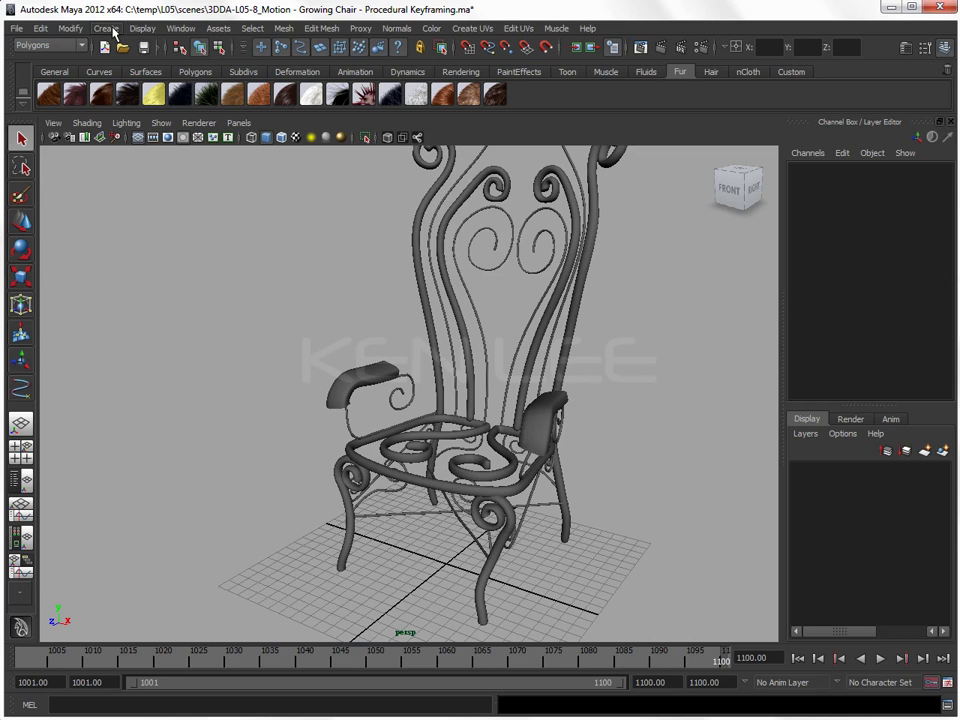
# Create a polygon cube and raise it up into the chair seat
pyautogui.click(114, 33)
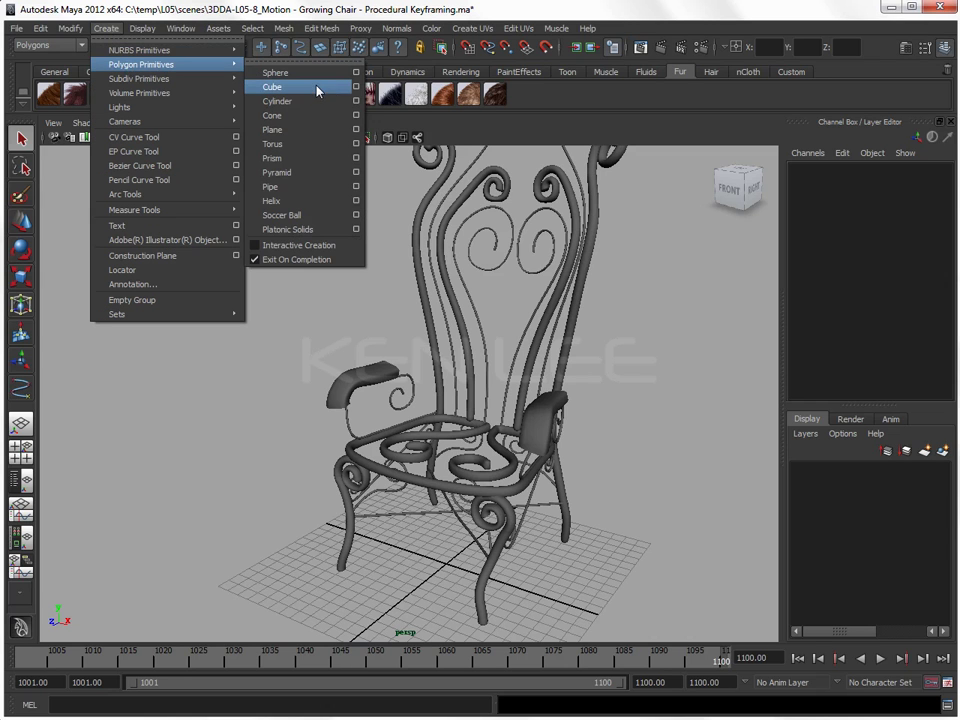
pyautogui.click(321, 88)
pyautogui.press('w')
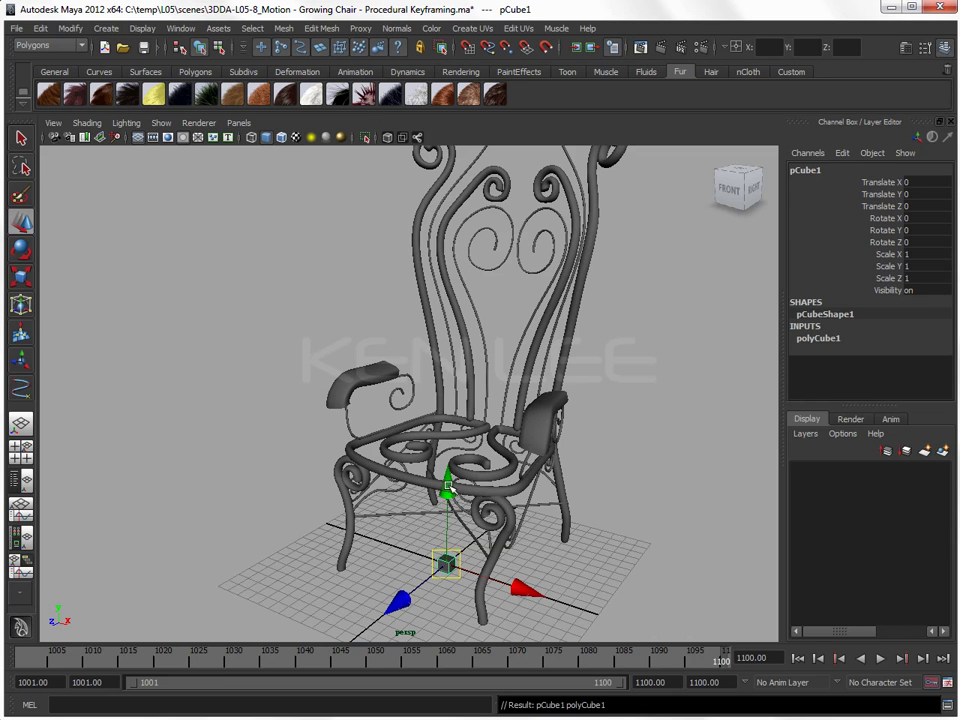
pyautogui.moveTo(448, 487); pyautogui.dragTo(454, 326)
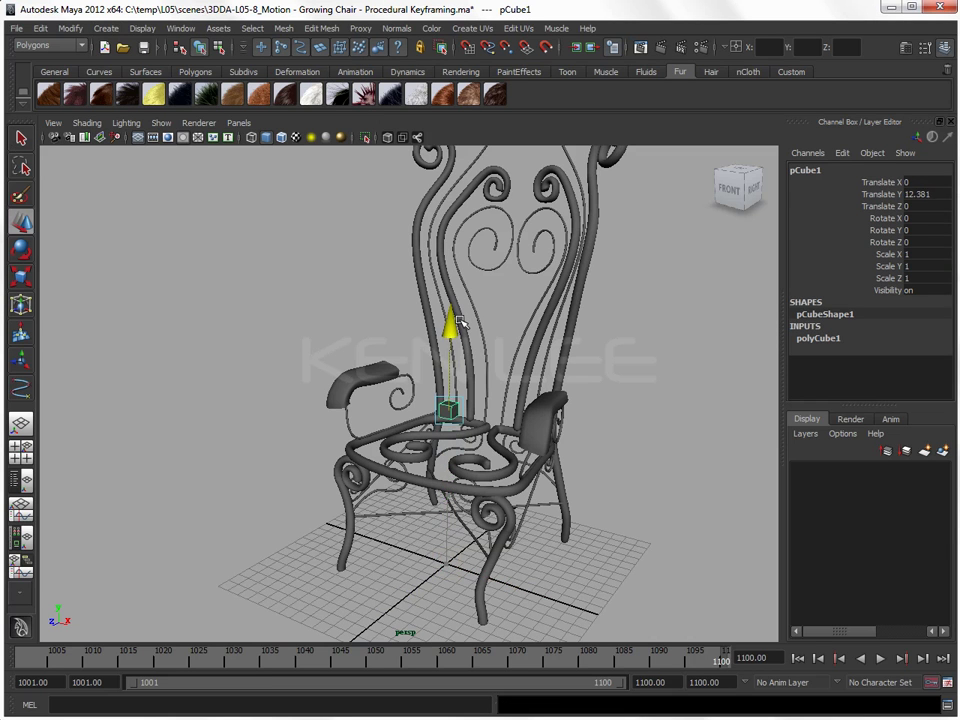
# Set the cube's Subdivisions Width to 3 and Depth to 2
pyautogui.click(818, 338)
pyautogui.moveTo(946, 333); pyautogui.dragTo(946, 365)
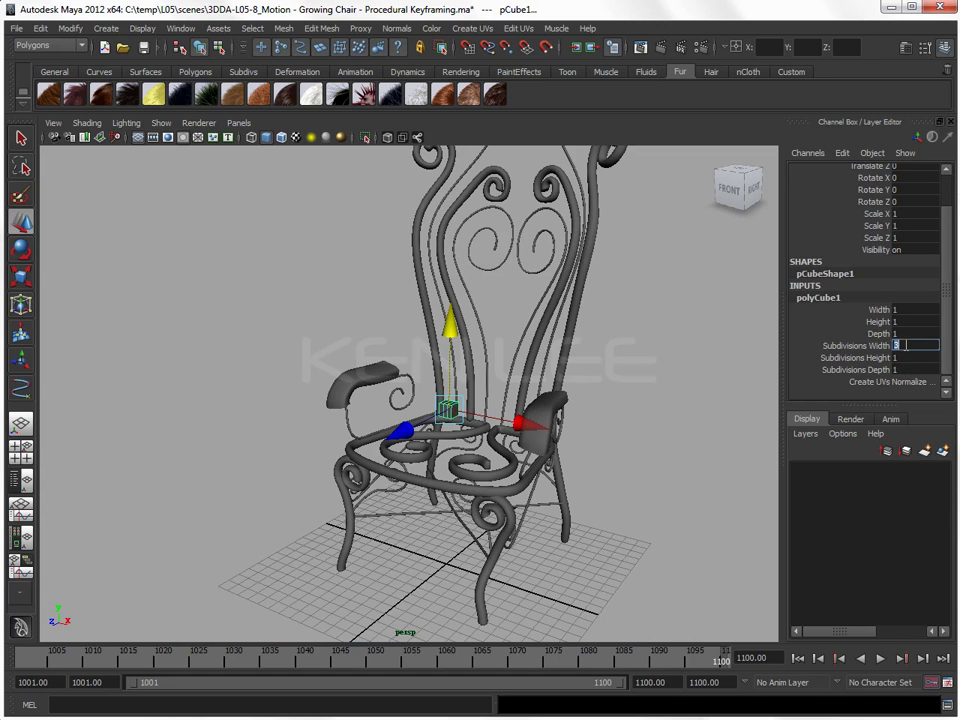
pyautogui.click(910, 369)
pyautogui.write('2')
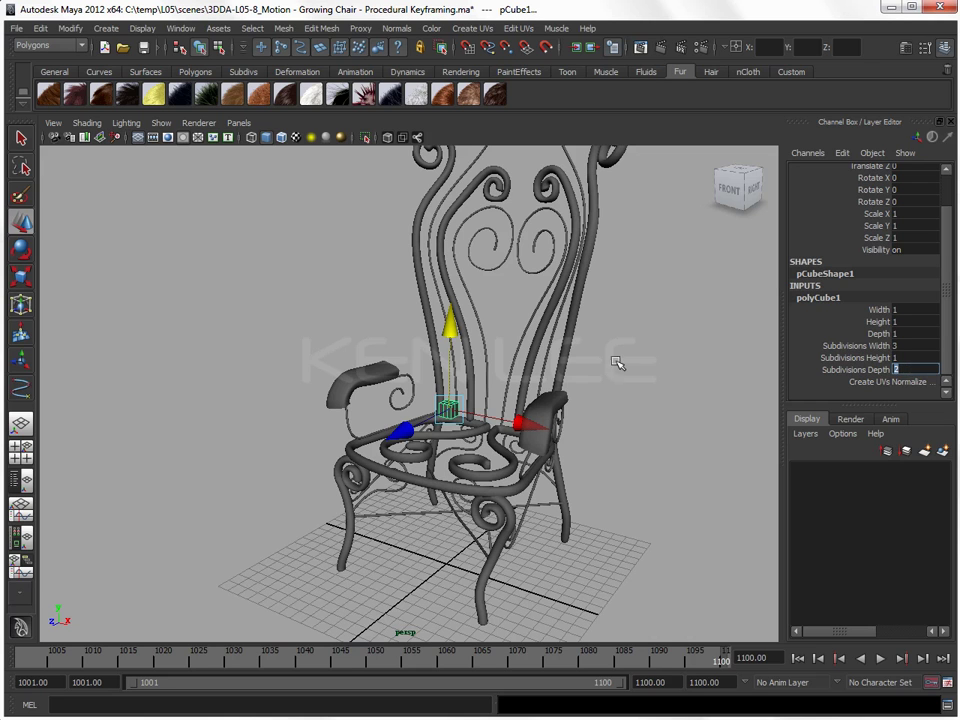
pyautogui.press('Return')
# Scale the cube to 4.866 in X and 6.18 in Z
pyautogui.press('r')
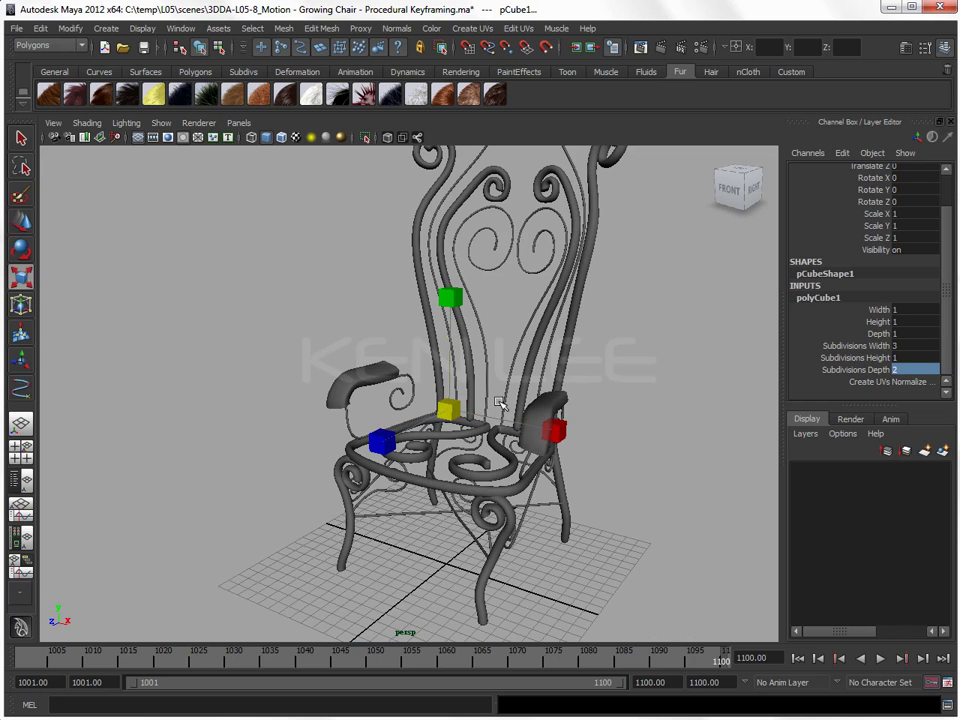
pyautogui.moveTo(561, 432); pyautogui.dragTo(678, 458)
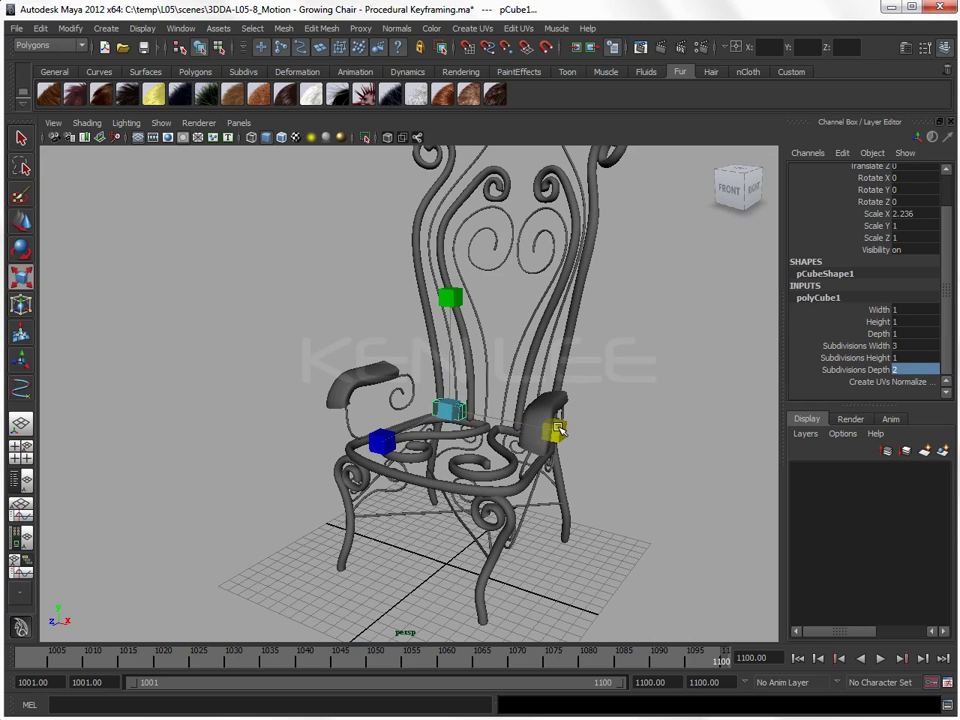
pyautogui.moveTo(559, 430); pyautogui.dragTo(615, 473)
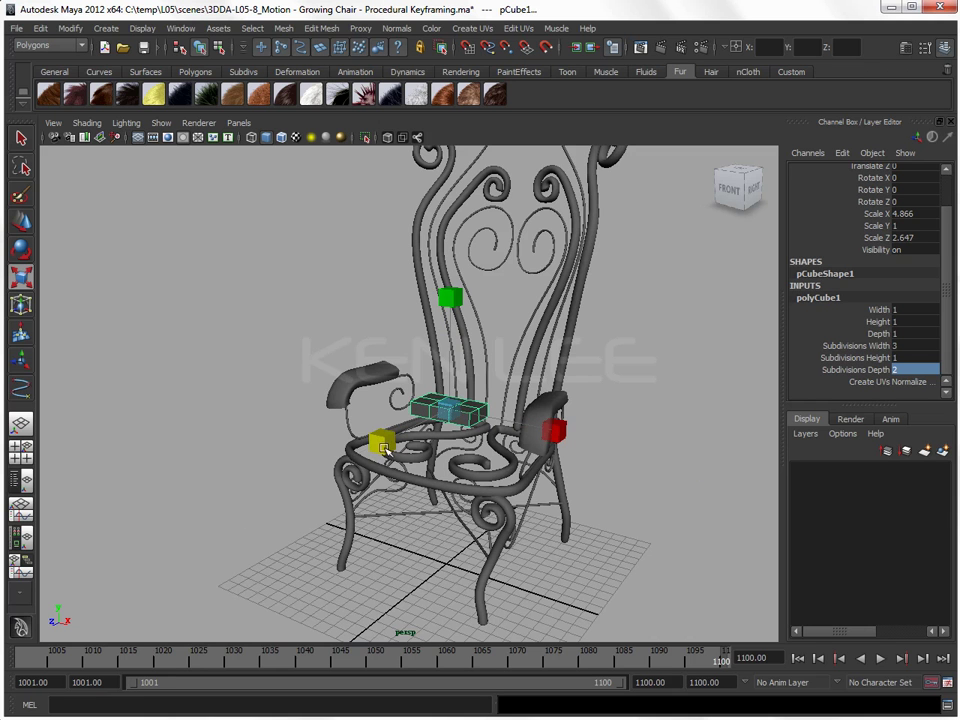
pyautogui.press('space')
pyautogui.moveTo(397, 449)
pyautogui.mouseDown()
pyautogui.moveTo(372, 460)
pyautogui.moveTo(305, 456)
pyautogui.mouseUp()
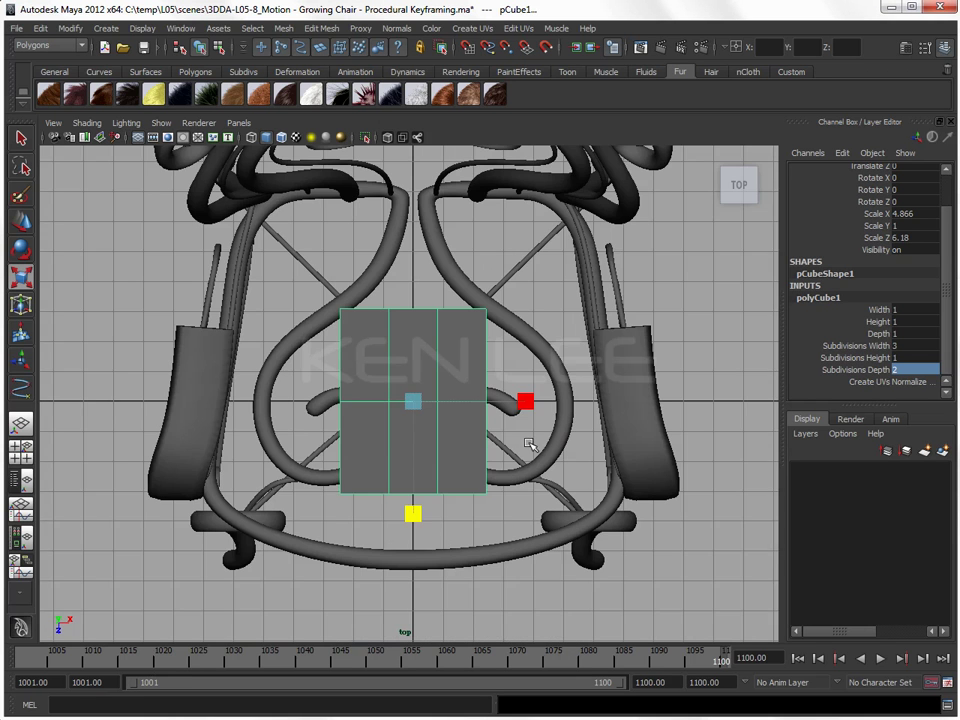
# Scale the cube to 11.862 X by 11.6 Z and move it down onto the seat
pyautogui.moveTo(527, 403); pyautogui.dragTo(686, 399)
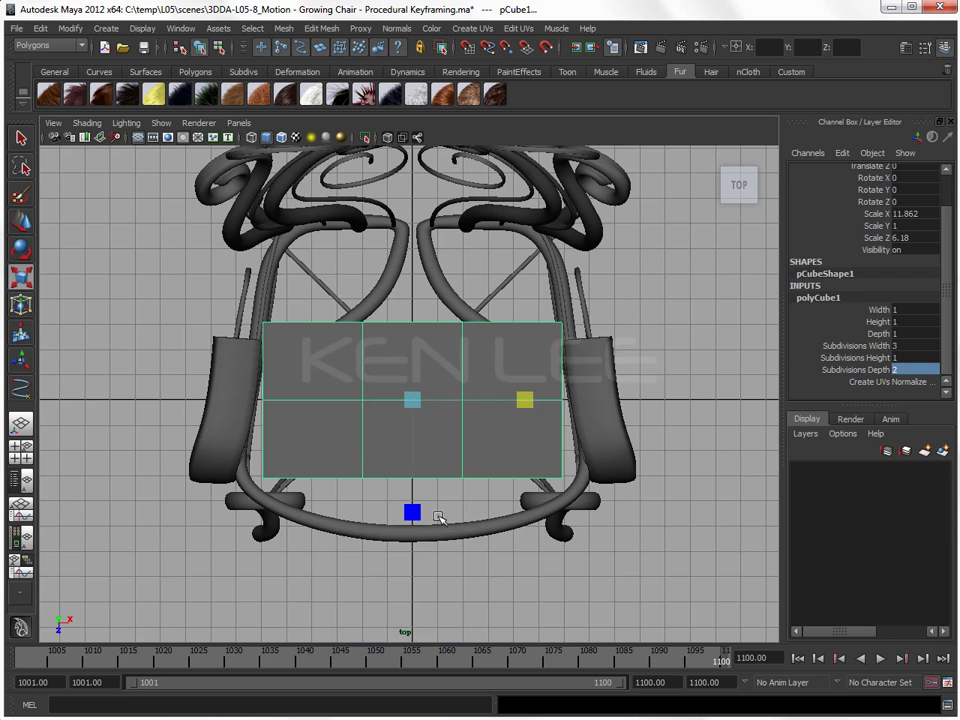
pyautogui.moveTo(437, 514); pyautogui.dragTo(428, 583)
pyautogui.press('w')
pyautogui.moveTo(414, 489); pyautogui.dragTo(395, 390)
pyautogui.keyDown('alt'); pyautogui.moveTo(467, 438); pyautogui.dragTo(322, 276); pyautogui.keyUp('alt')
pyautogui.moveTo(428, 345)
pyautogui.mouseDown()
pyautogui.moveTo(425, 440)
pyautogui.moveTo(443, 442)
pyautogui.moveTo(409, 407)
pyautogui.moveTo(390, 305)
pyautogui.mouseUp()
# Preview the cube as a smoothed cushion, then return it to its boxy display
pyautogui.press('3')
pyautogui.press('1')
pyautogui.scroll(3, 390, 305)
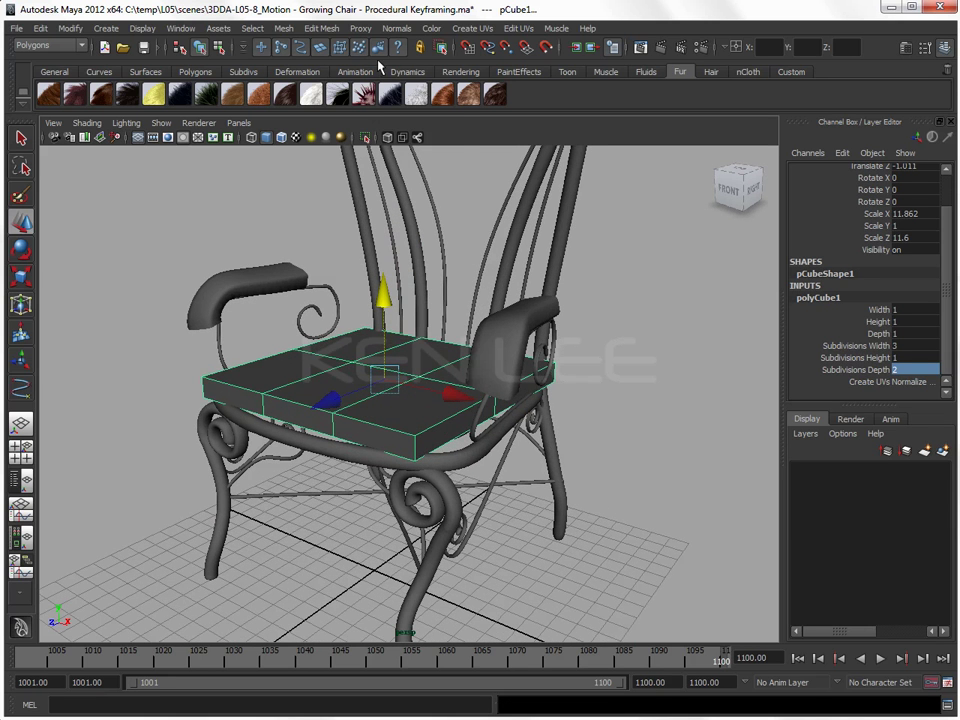
pyautogui.click(324, 28)
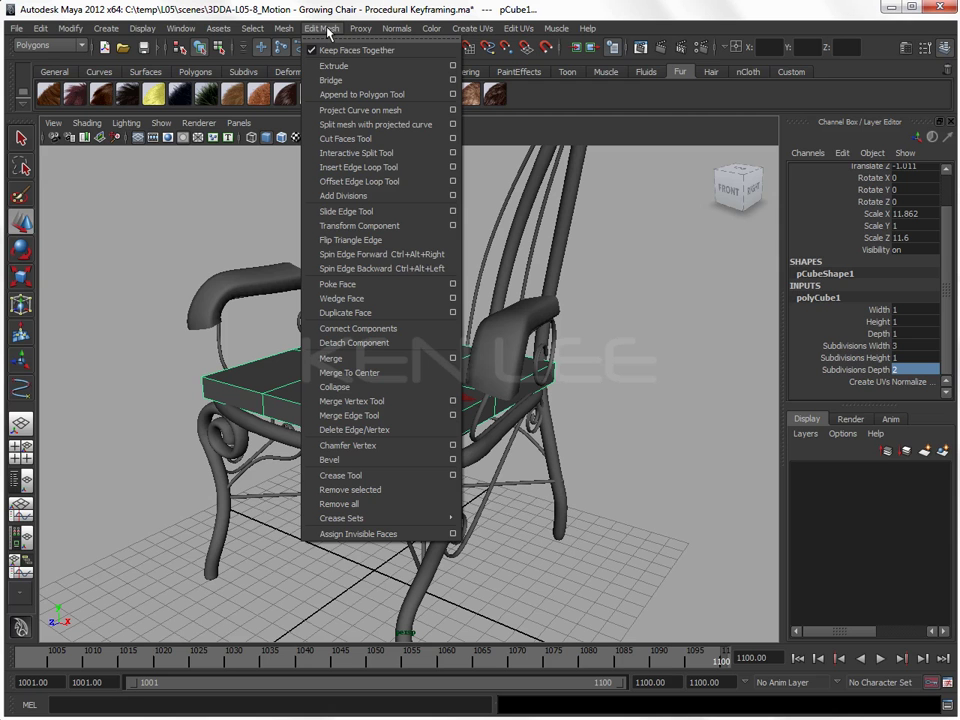
# Bevel the seat block's edges with Edit Mesh > Bevel
pyautogui.click(341, 460)
pyautogui.press('3')
pyautogui.click(512, 549)
pyautogui.moveTo(512, 549)
pyautogui.keyDown('alt'); pyautogui.mouseDown()
pyautogui.moveTo(626, 549)
pyautogui.moveTo(510, 553)
pyautogui.moveTo(505, 516)
pyautogui.moveTo(542, 551)
pyautogui.moveTo(495, 523)
pyautogui.moveTo(510, 536)
pyautogui.moveTo(589, 544)
pyautogui.moveTo(557, 461)
pyautogui.moveTo(497, 453)
pyautogui.mouseUp(); pyautogui.keyUp('alt')
# Show the selected seat from Top view as its unsmoothed cage in vertex mode
pyautogui.click(553, 450)
pyautogui.press('space')
pyautogui.press('1')
pyautogui.moveTo(478, 444); pyautogui.dragTo(420, 439, button='right')
# Pull the seat's front corner and middle front vertices to curve its front edge
pyautogui.moveTo(585, 541); pyautogui.dragTo(559, 587)
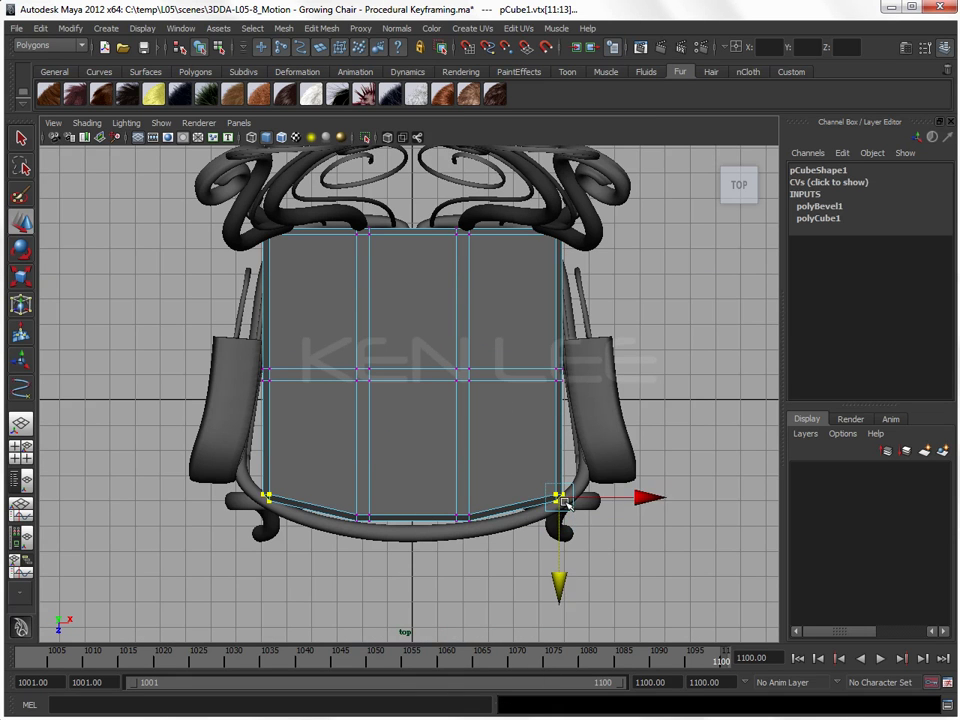
pyautogui.moveTo(557, 497); pyautogui.dragTo(573, 487)
pyautogui.moveTo(430, 489); pyautogui.dragTo(471, 578)
pyautogui.click(458, 600)
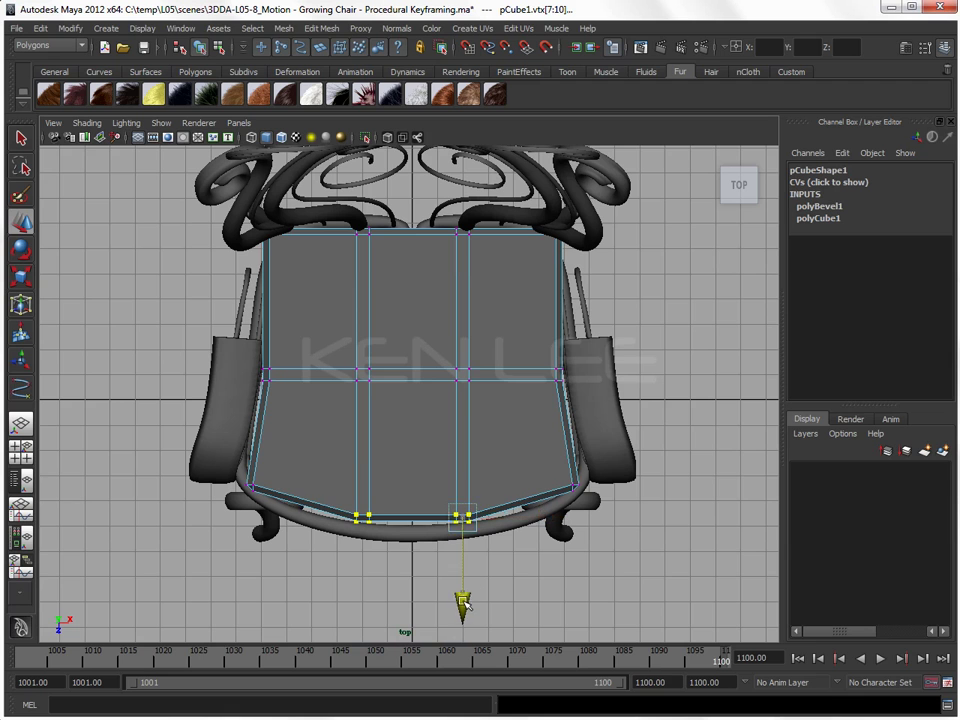
pyautogui.press('3')
pyautogui.moveTo(612, 520); pyautogui.dragTo(548, 462)
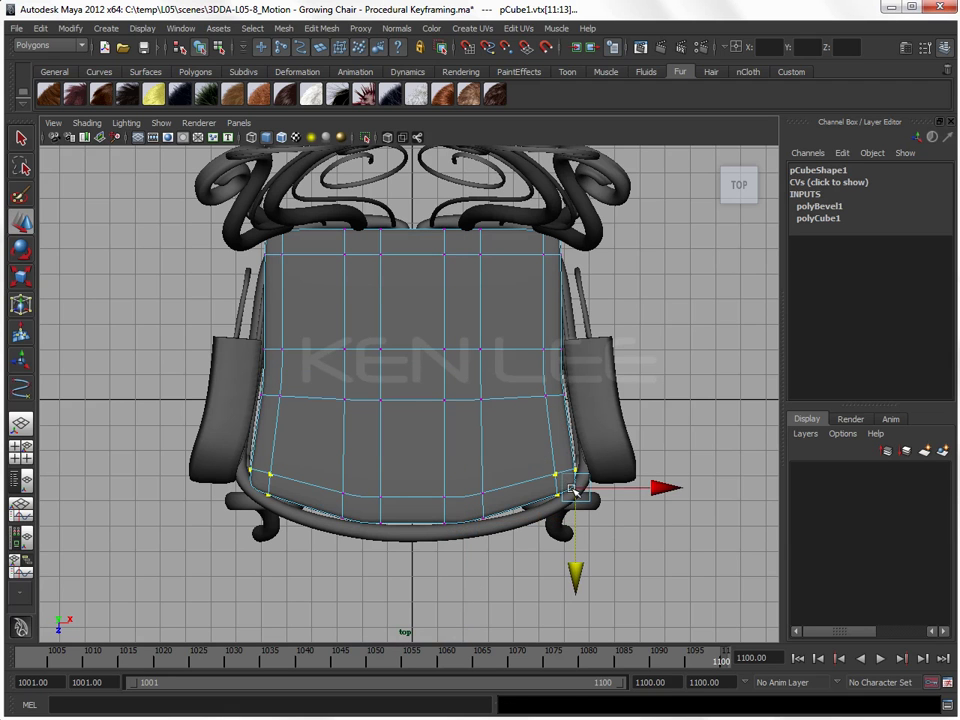
pyautogui.press('1')
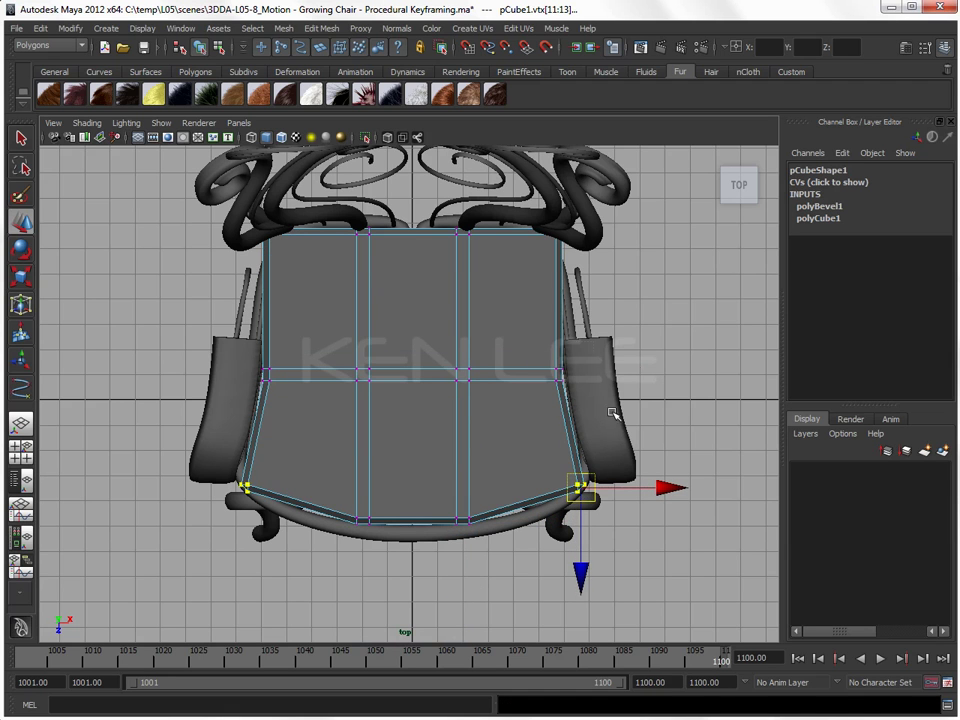
# Adjust the side vertices and nudge the back corner vertices slightly forward
pyautogui.moveTo(590, 352); pyautogui.dragTo(548, 396)
pyautogui.press('3')
pyautogui.press('1')
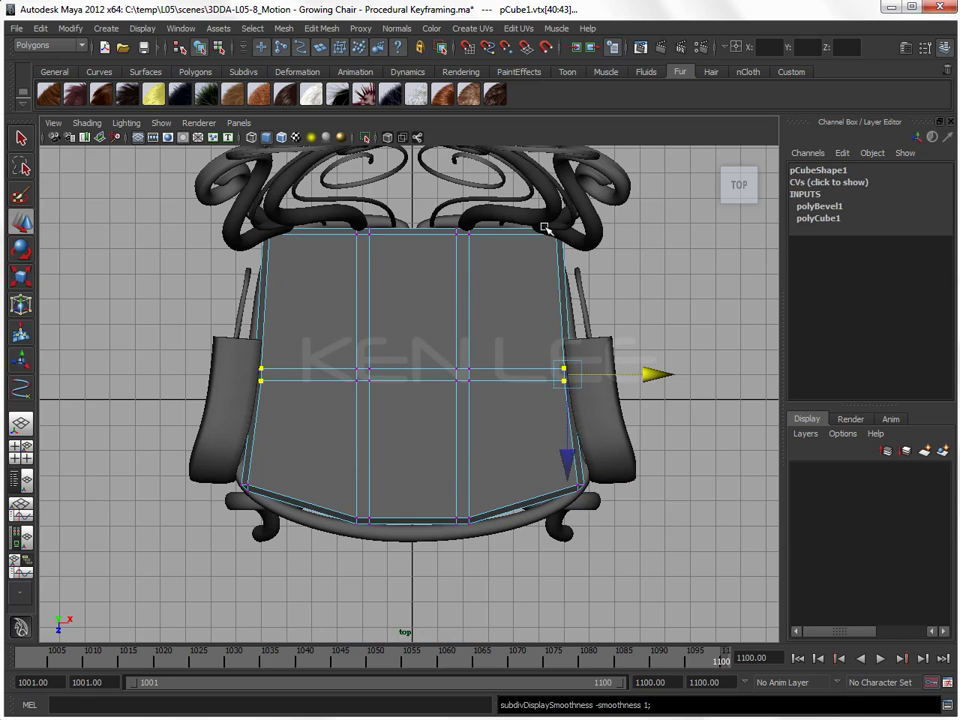
pyautogui.moveTo(590, 210); pyautogui.dragTo(545, 250)
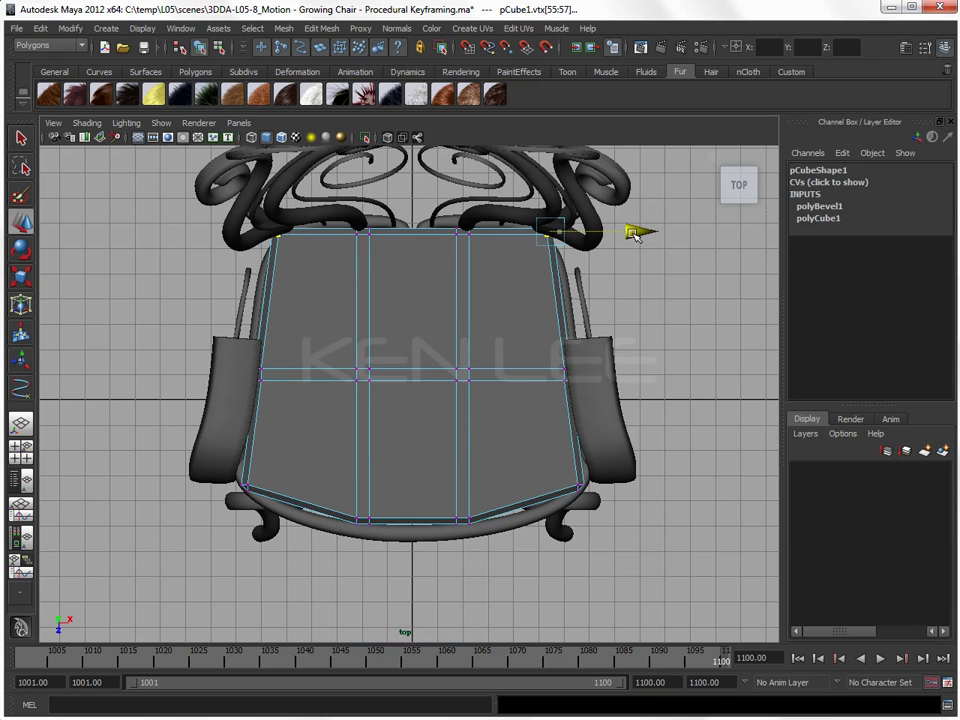
pyautogui.press('3')
pyautogui.moveTo(550, 317); pyautogui.dragTo(550, 323)
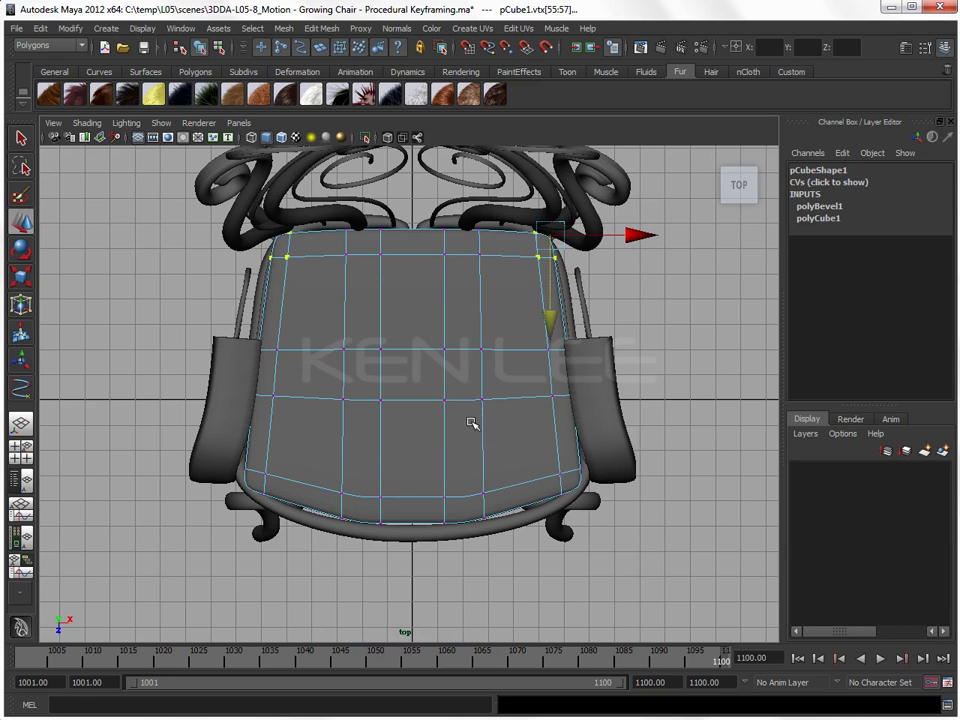
pyautogui.press('1')
pyautogui.press('3')
# Move the middle front-edge vertices front-to-back, then return to object mode in Perspective view
pyautogui.moveTo(330, 472); pyautogui.dragTo(488, 540)
pyautogui.press('1')
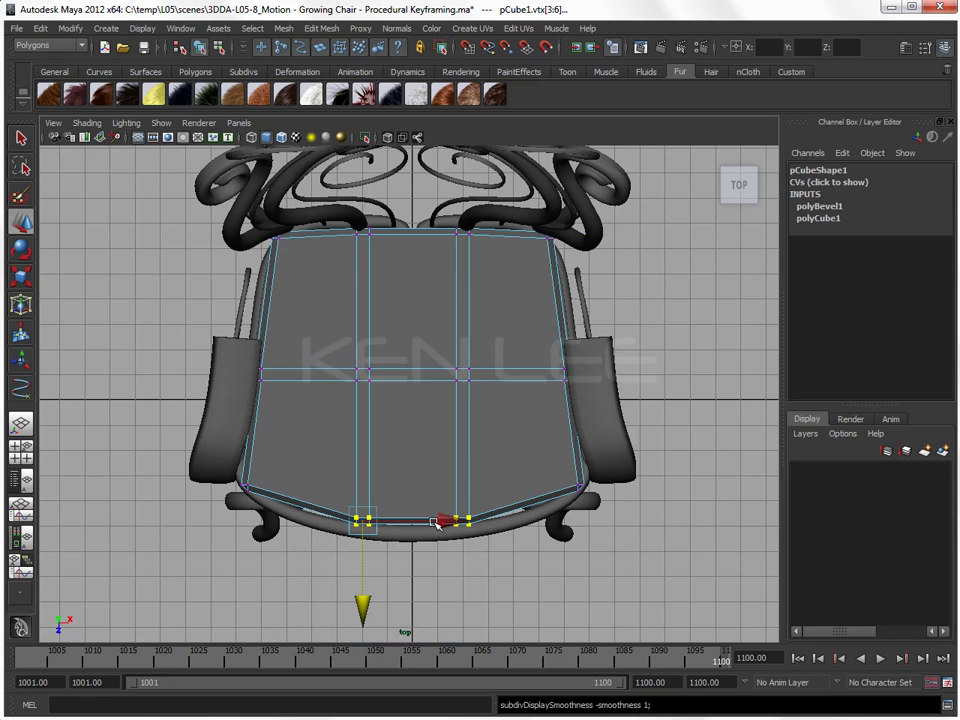
pyautogui.press('3')
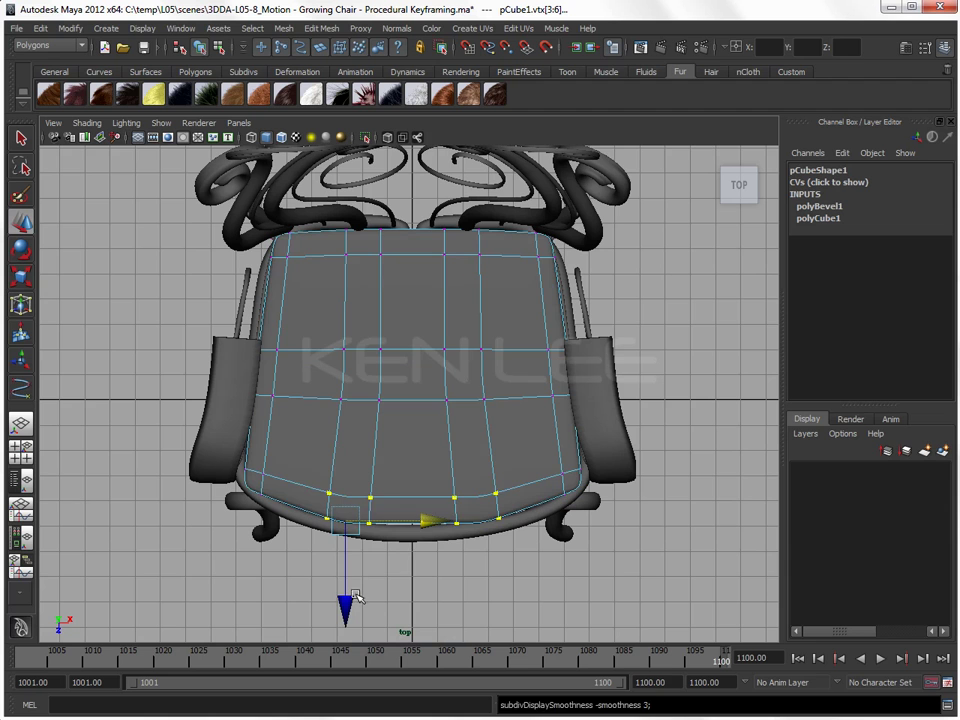
pyautogui.click(346, 600)
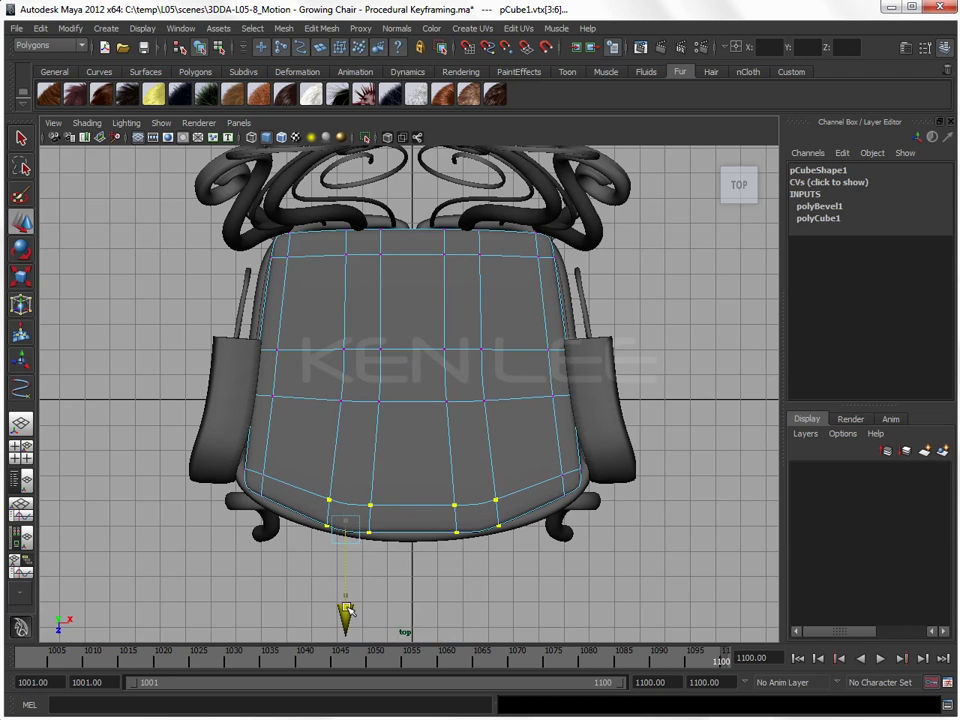
pyautogui.press('F8')
pyautogui.click(488, 574)
pyautogui.moveTo(491, 574)
pyautogui.mouseDown()
pyautogui.moveTo(497, 542)
pyautogui.moveTo(484, 521)
pyautogui.mouseUp()
# Lower the seat cushion slightly onto the chair frame
pyautogui.click(362, 409)
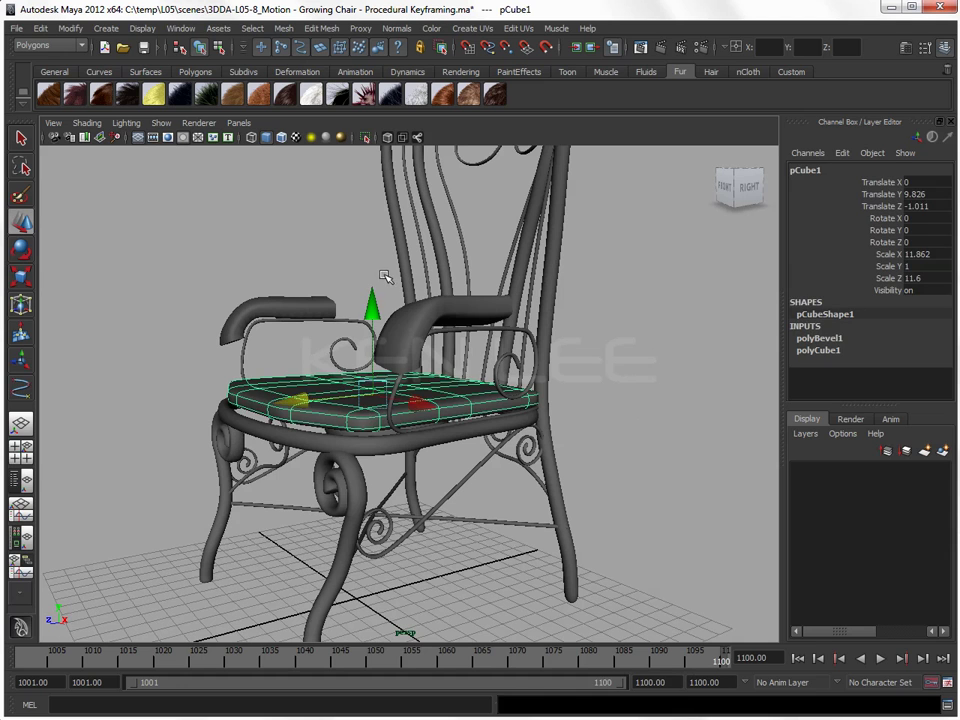
pyautogui.moveTo(368, 302); pyautogui.dragTo(372, 305)
pyautogui.click(165, 317)
pyautogui.moveTo(165, 317)
pyautogui.keyDown('alt'); pyautogui.mouseDown()
pyautogui.moveTo(302, 336)
pyautogui.moveTo(332, 357)
pyautogui.moveTo(453, 358)
pyautogui.moveTo(600, 336)
pyautogui.moveTo(431, 371)
pyautogui.mouseUp(); pyautogui.keyUp('alt')
# Test-scale the seat twice, undoing both, then show its unsmoothed cage
pyautogui.click(409, 391)
pyautogui.press('r')
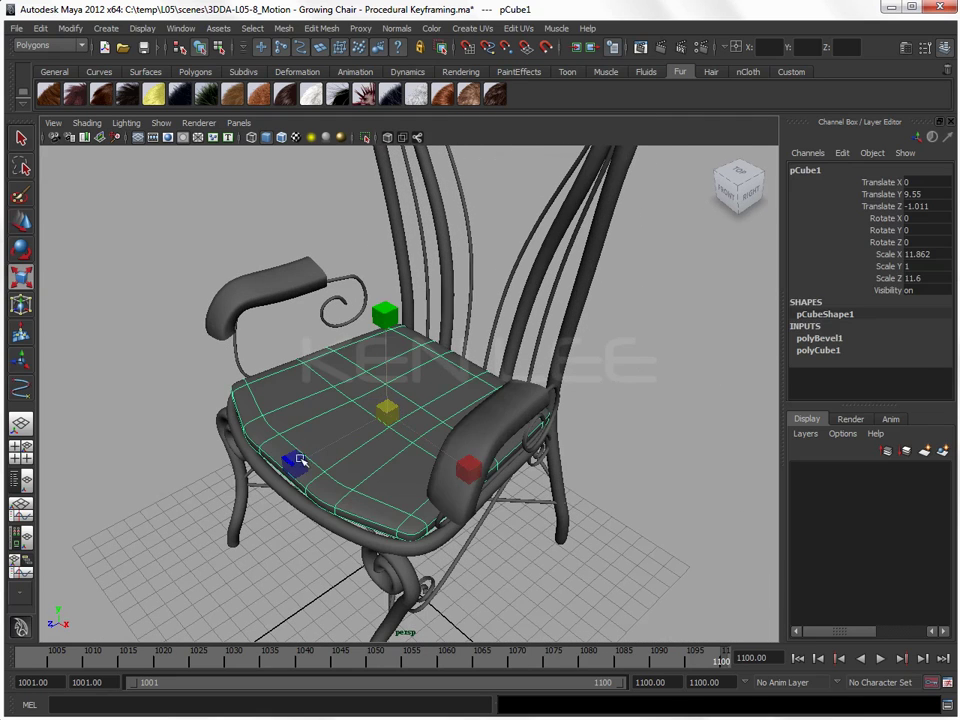
pyautogui.moveTo(385, 315); pyautogui.dragTo(343, 439)
pyautogui.hotkey('ctrl', 'z')
pyautogui.keyDown('alt'); pyautogui.moveTo(470, 326); pyautogui.dragTo(432, 342); pyautogui.keyUp('alt')
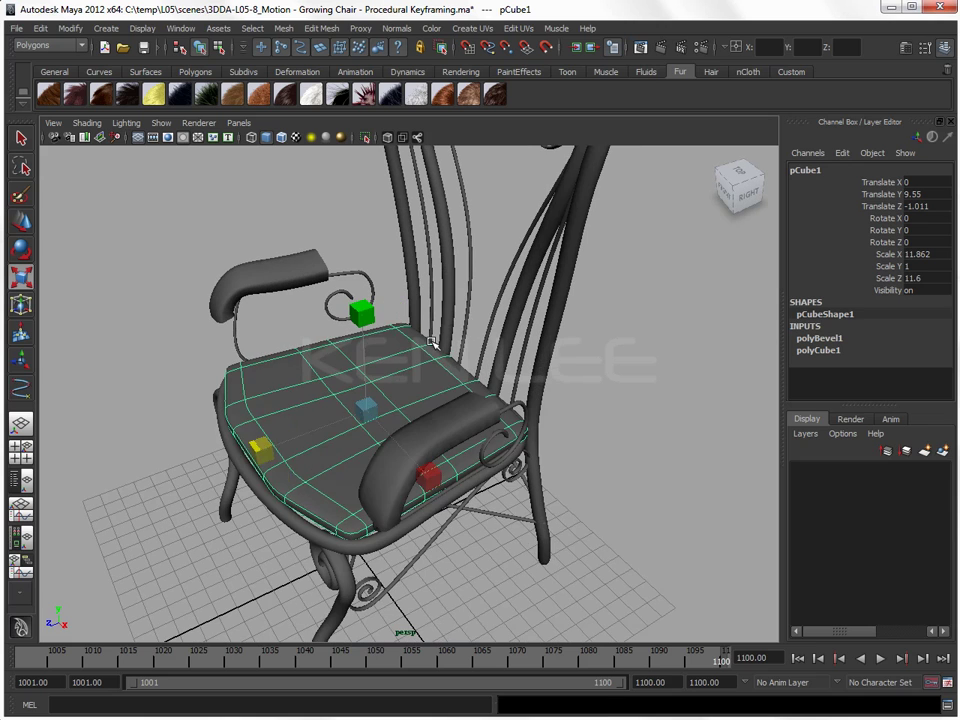
pyautogui.moveTo(265, 451)
pyautogui.mouseDown()
pyautogui.moveTo(315, 424)
pyautogui.moveTo(459, 429)
pyautogui.moveTo(420, 490)
pyautogui.moveTo(444, 497)
pyautogui.moveTo(381, 499)
pyautogui.moveTo(433, 490)
pyautogui.moveTo(403, 476)
pyautogui.moveTo(439, 493)
pyautogui.moveTo(483, 486)
pyautogui.moveTo(472, 491)
pyautogui.mouseUp()
pyautogui.hotkey('ctrl', 'z')
pyautogui.press('1')
# Isolate the seat and snap its pivot to the bottom corner vertex
pyautogui.hotkey('ctrl', '1')
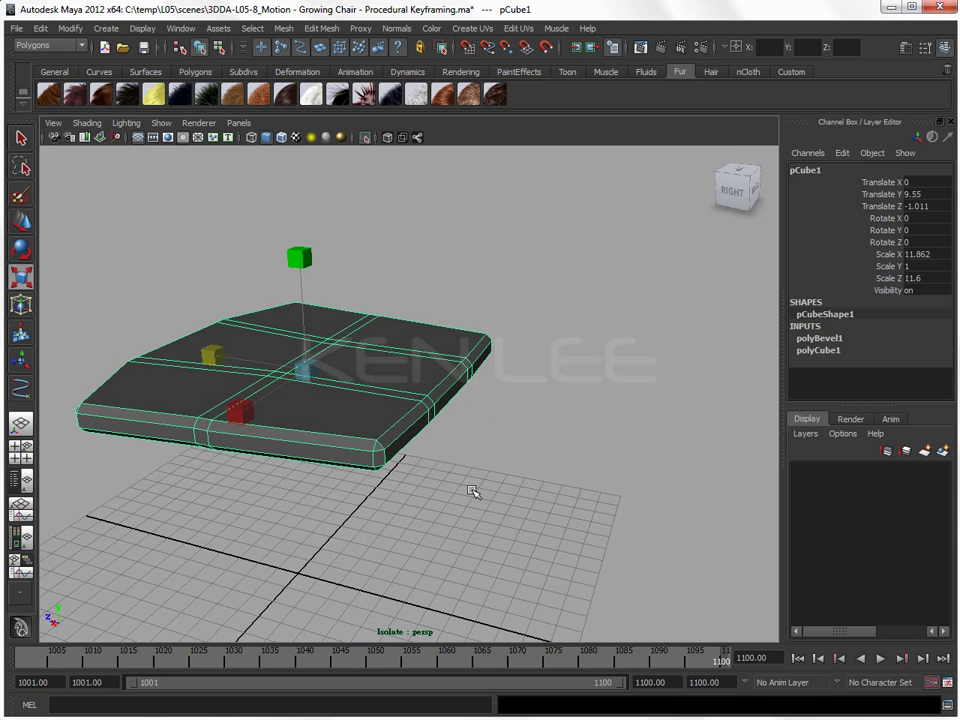
pyautogui.press('Insert')
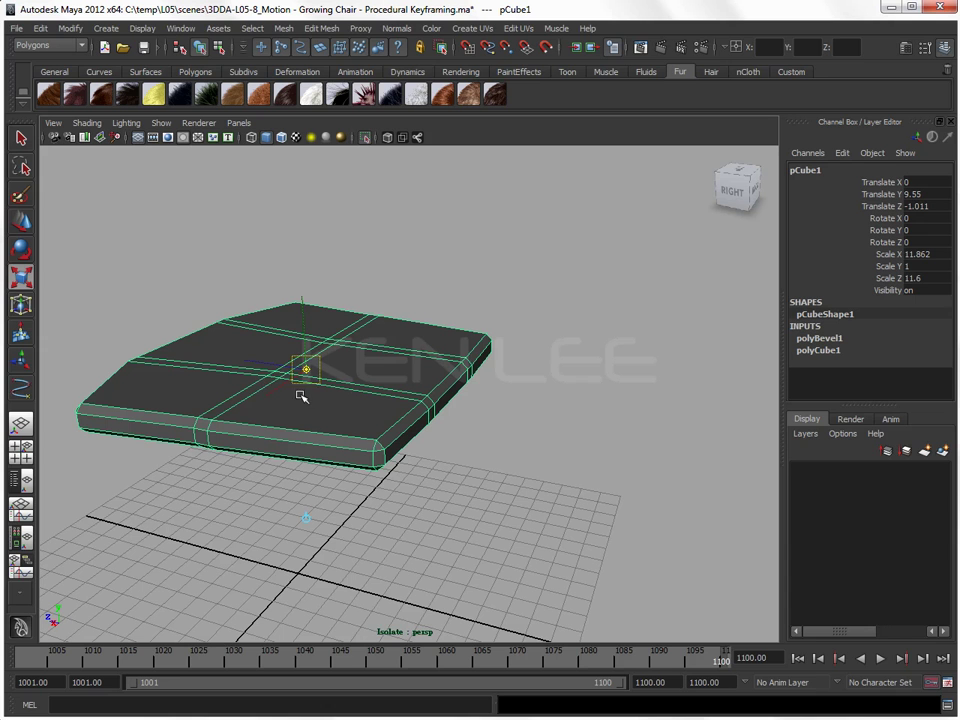
pyautogui.moveTo(323, 385); pyautogui.dragTo(385, 450)
pyautogui.keyDown('alt'); pyautogui.moveTo(530, 482); pyautogui.dragTo(519, 494); pyautogui.keyUp('alt')
# Test-shrink the seat's Z depth toward the pivot, undo, and show the whole chair again
pyautogui.press('Insert')
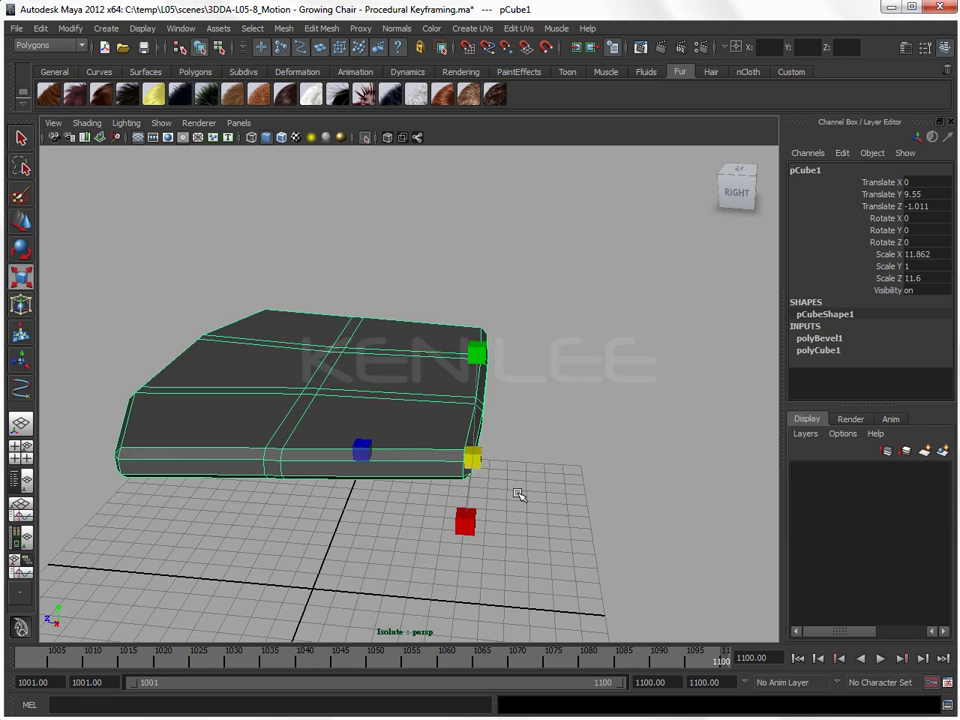
pyautogui.moveTo(366, 451)
pyautogui.mouseDown()
pyautogui.moveTo(467, 457)
pyautogui.moveTo(393, 470)
pyautogui.moveTo(499, 484)
pyautogui.moveTo(398, 480)
pyautogui.moveTo(479, 516)
pyautogui.moveTo(424, 521)
pyautogui.moveTo(306, 454)
pyautogui.moveTo(338, 499)
pyautogui.moveTo(324, 456)
pyautogui.moveTo(294, 444)
pyautogui.mouseUp()
pyautogui.hotkey('ctrl', 'z')
pyautogui.keyDown('alt'); pyautogui.moveTo(231, 521); pyautogui.dragTo(413, 535); pyautogui.keyUp('alt')
pyautogui.click(466, 563)
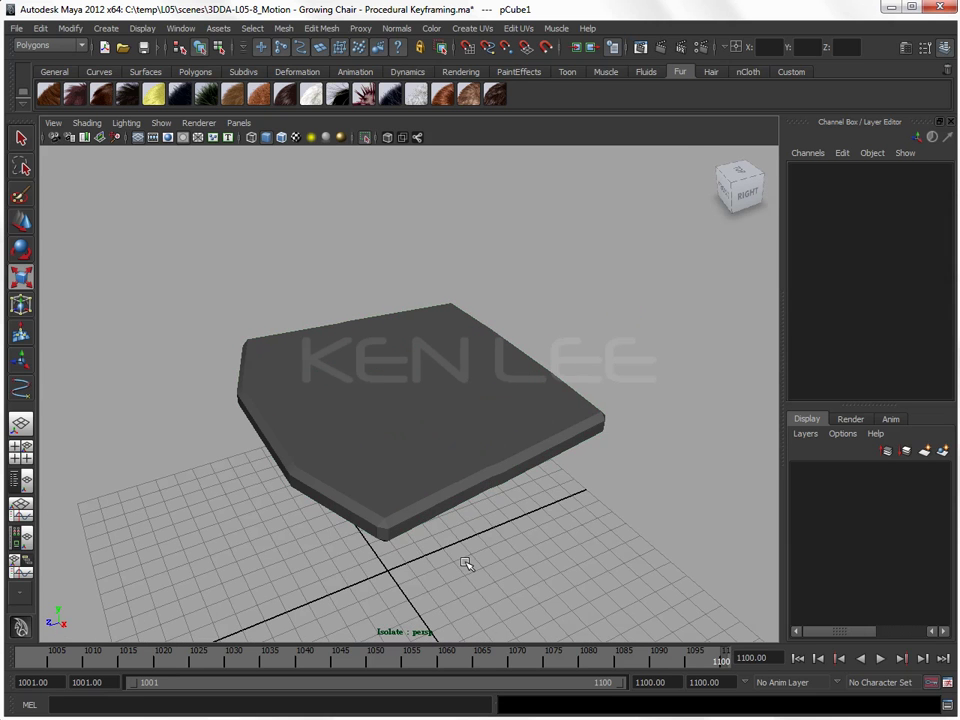
pyautogui.hotkey('ctrl', '1')
pyautogui.click(409, 404)
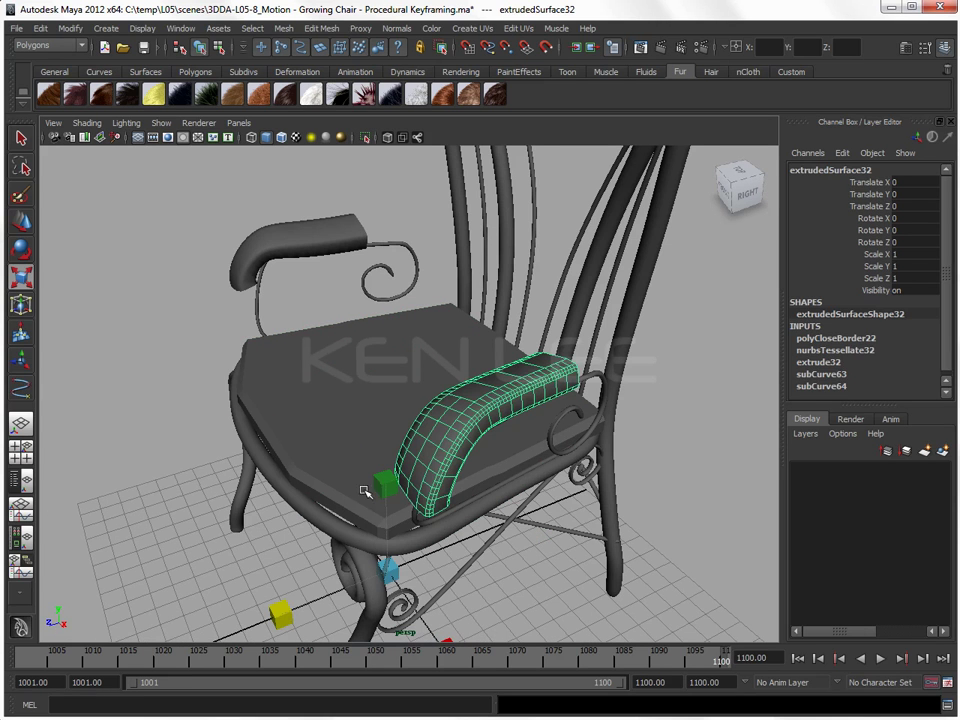
# Turn smooth preview back on for the seat and scrub back to frame 1068
pyautogui.click(248, 346)
pyautogui.moveTo(495, 445)
pyautogui.keyDown('alt'); pyautogui.mouseDown()
pyautogui.moveTo(470, 452)
pyautogui.moveTo(492, 468)
pyautogui.moveTo(424, 456)
pyautogui.moveTo(392, 606)
pyautogui.mouseUp(); pyautogui.keyUp('alt')
pyautogui.press('3')
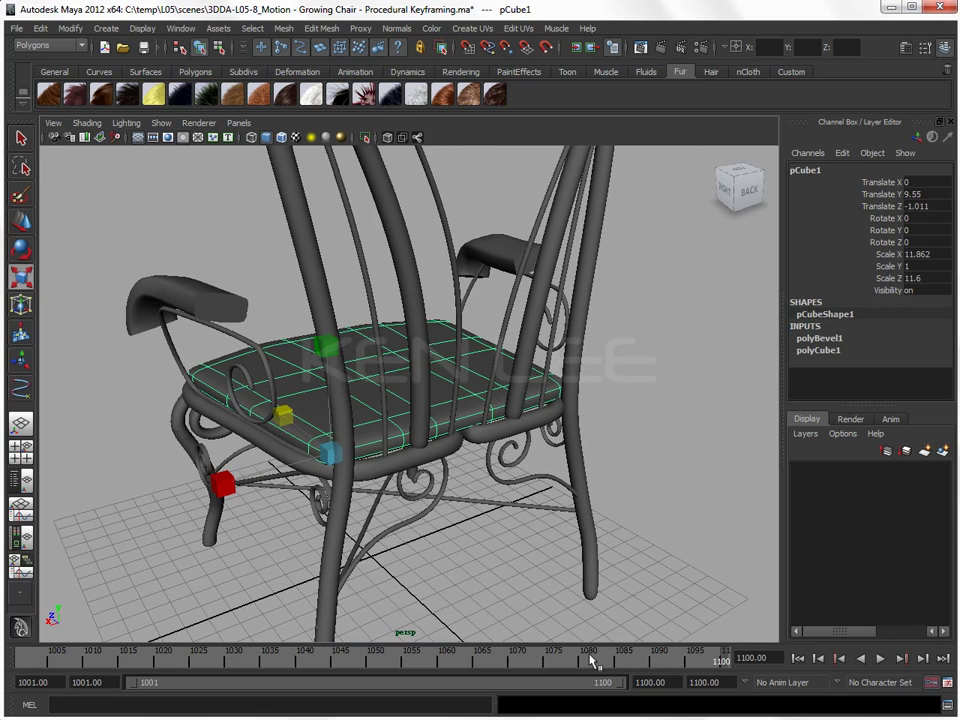
pyautogui.moveTo(610, 658); pyautogui.dragTo(461, 662)
# Scrub the animation back to frame 1051, checking frame 1050 along the way
pyautogui.press('r')
pyautogui.keyDown('alt'); pyautogui.moveTo(383, 291); pyautogui.dragTo(383, 291); pyautogui.keyUp('alt')
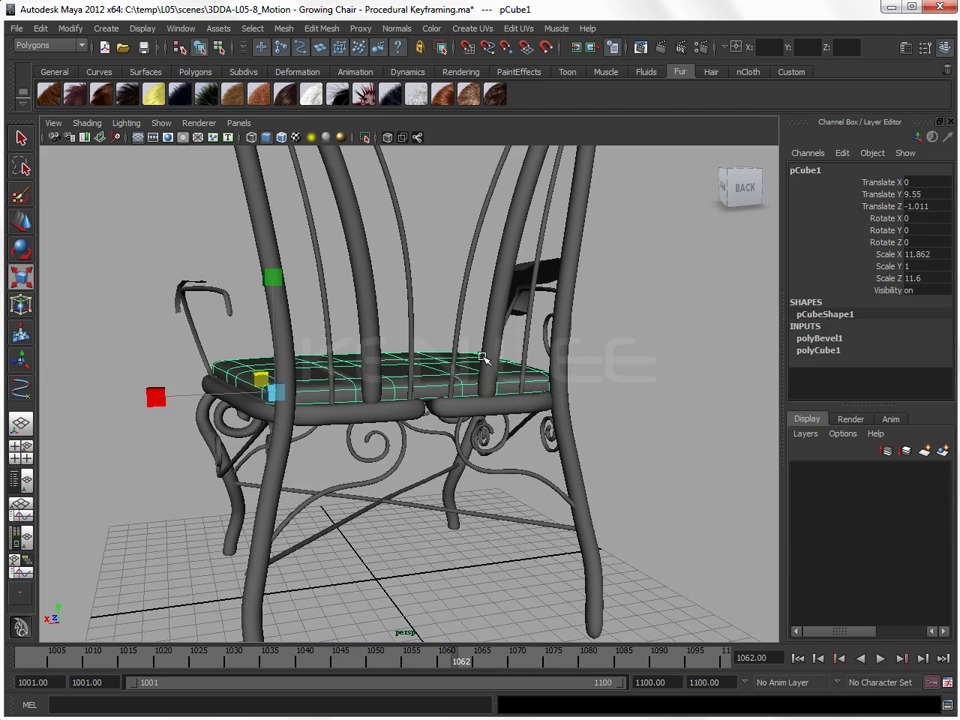
pyautogui.moveTo(458, 665); pyautogui.dragTo(381, 660)
pyautogui.keyDown('alt'); pyautogui.moveTo(430, 470); pyautogui.dragTo(463, 481); pyautogui.keyUp('alt')
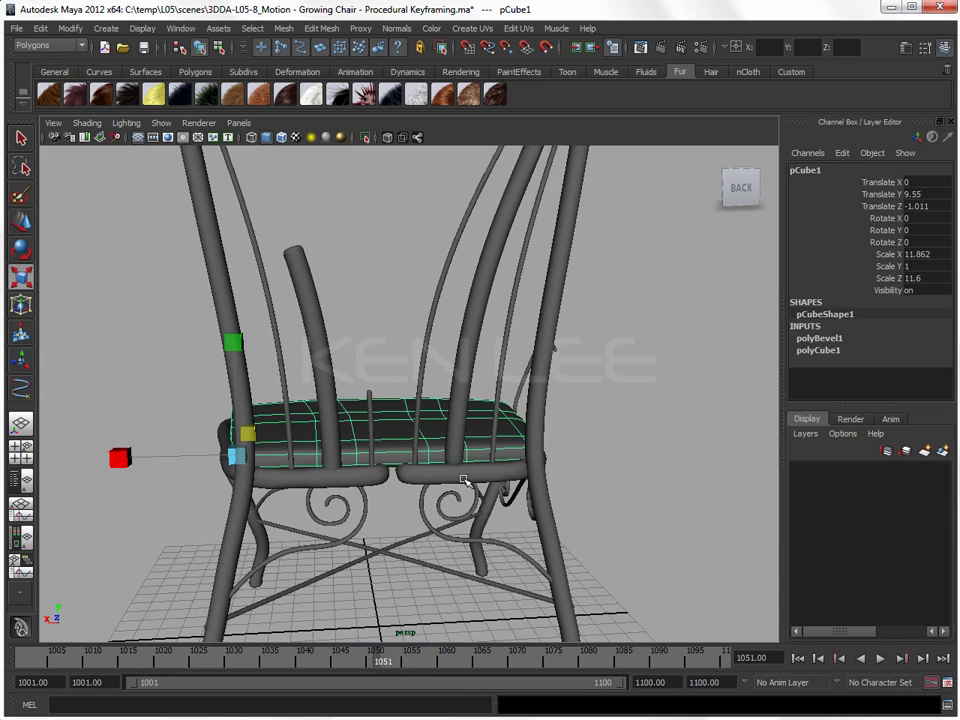
pyautogui.click(367, 392)
pyautogui.keyDown('alt'); pyautogui.moveTo(367, 392); pyautogui.dragTo(448, 441); pyautogui.keyUp('alt')
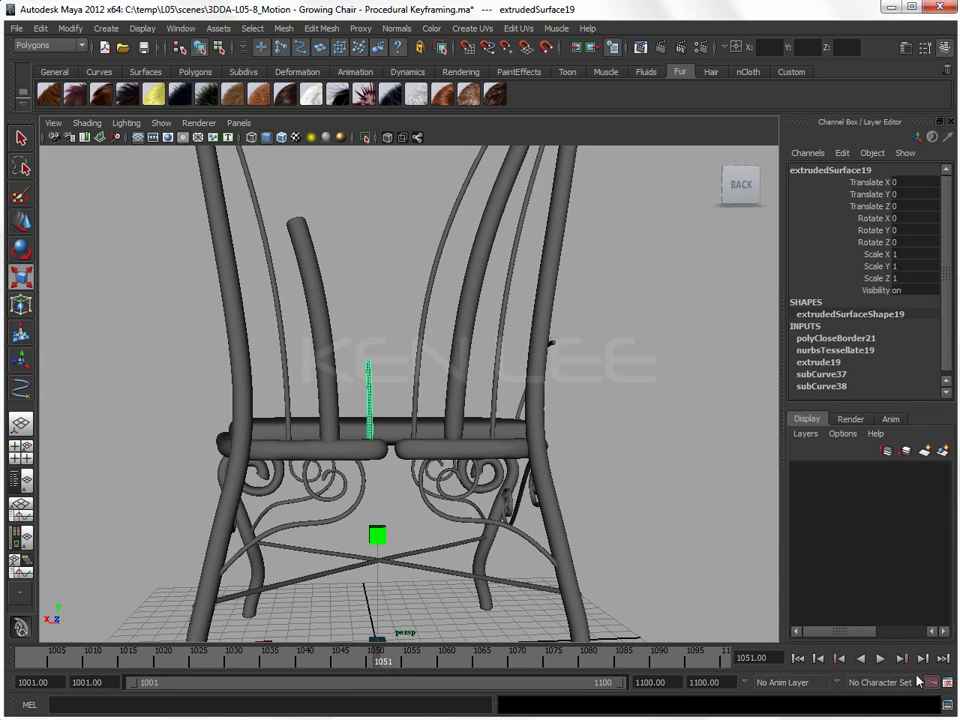
pyautogui.click(819, 659)
pyautogui.click(918, 659)
# Select the seat cushion pCube1, test-shrink its depth, then undo
pyautogui.moveTo(586, 549)
pyautogui.keyDown('alt'); pyautogui.mouseDown()
pyautogui.moveTo(561, 471)
pyautogui.moveTo(524, 456)
pyautogui.moveTo(535, 454)
pyautogui.moveTo(480, 418)
pyautogui.mouseUp(); pyautogui.keyUp('alt')
pyautogui.click(533, 456)
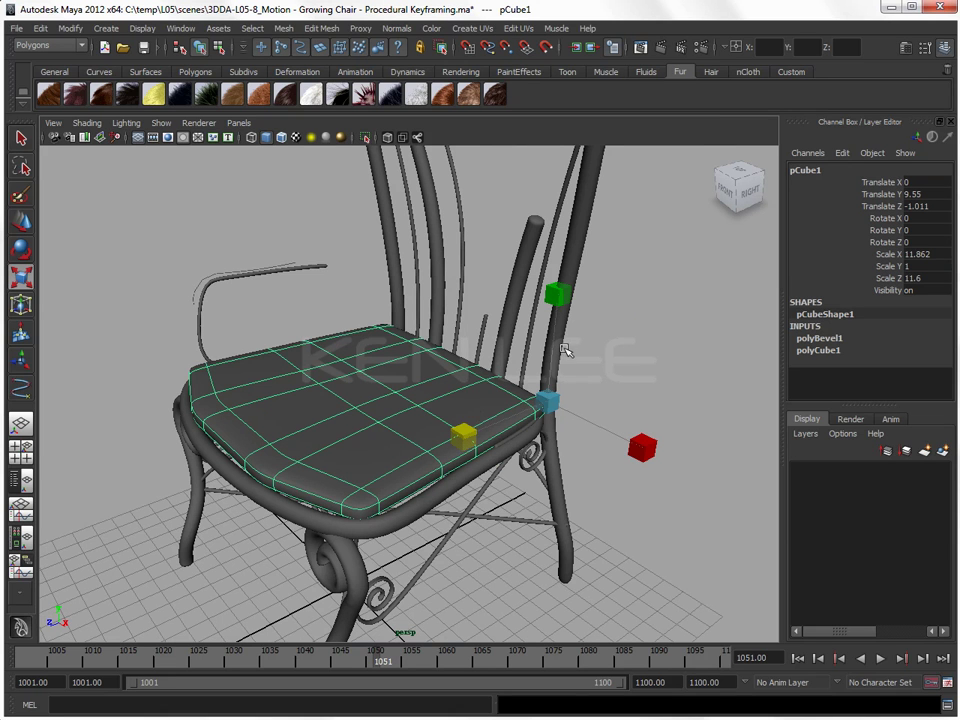
pyautogui.moveTo(487, 436); pyautogui.dragTo(463, 435)
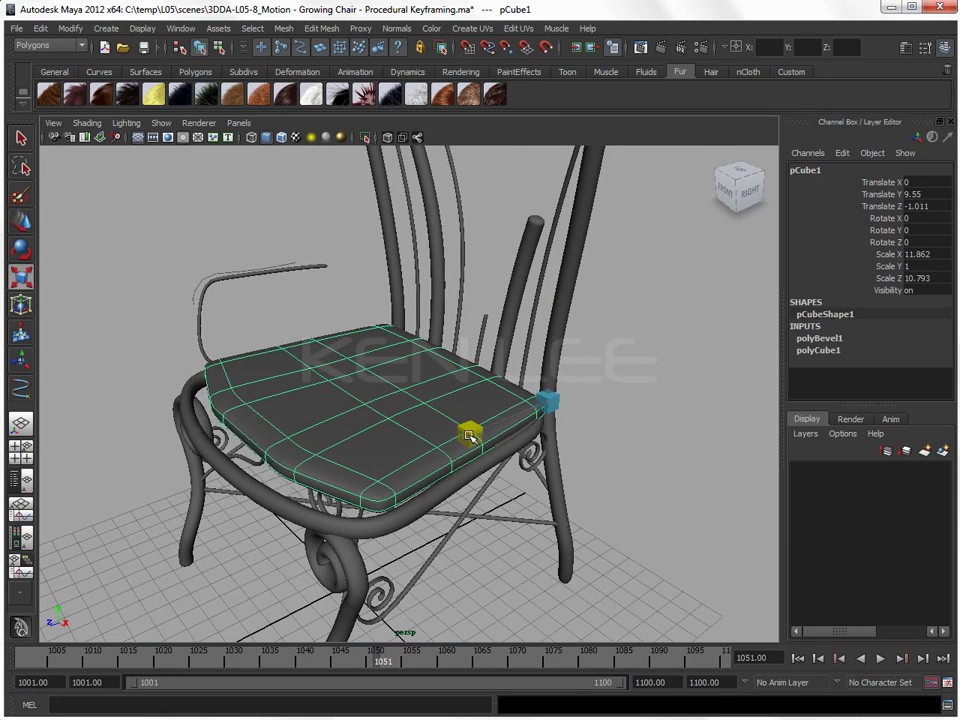
pyautogui.hotkey('ctrl', 'z')
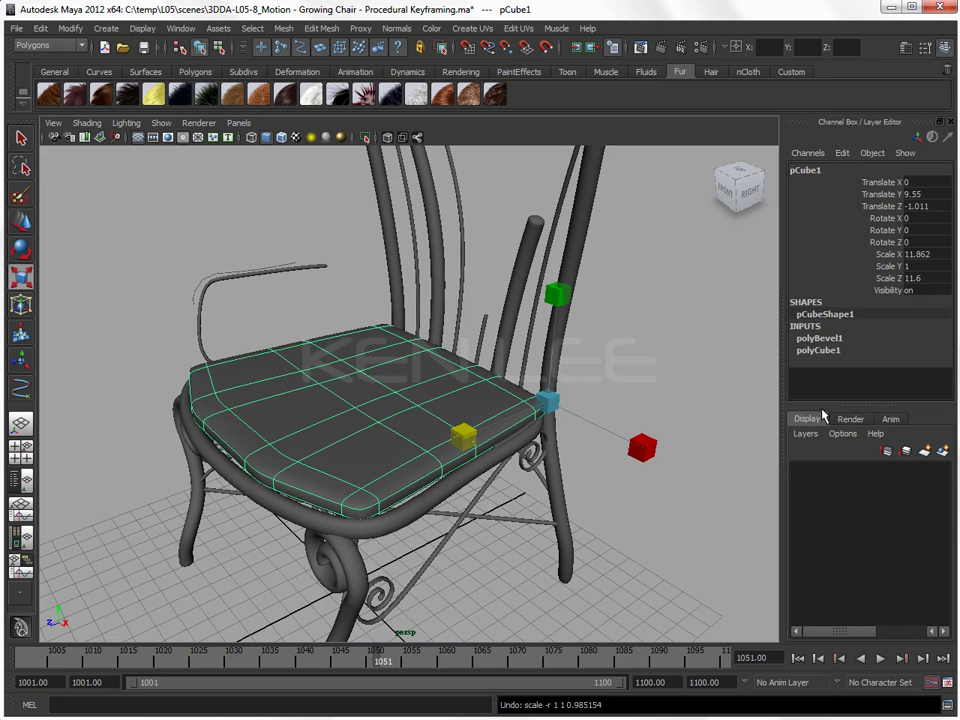
# Flatten the seat cushion to Scale Z 0 and key it at frame 1051
pyautogui.doubleClick(928, 278)
pyautogui.write('0')
pyautogui.press('Return')
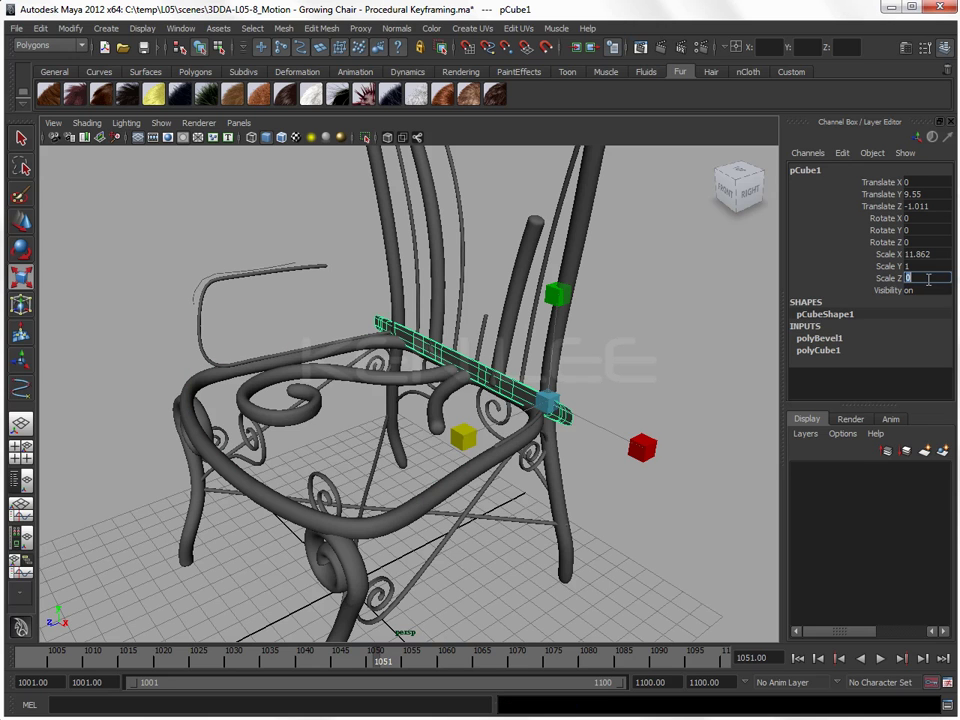
pyautogui.click(888, 280)
pyautogui.rightClick(889, 283)
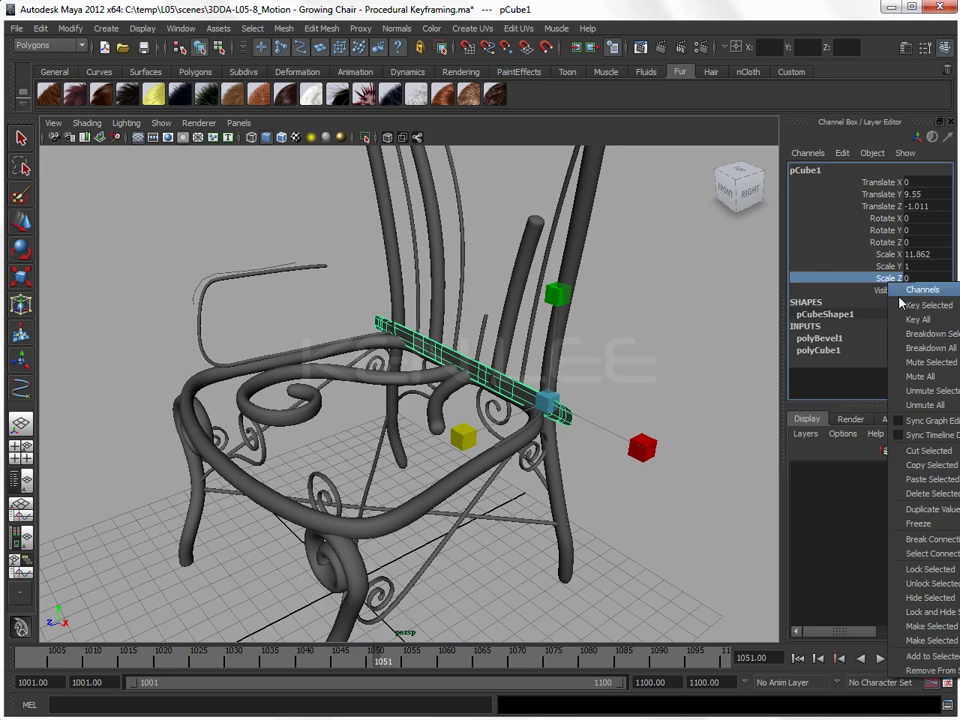
pyautogui.click(914, 310)
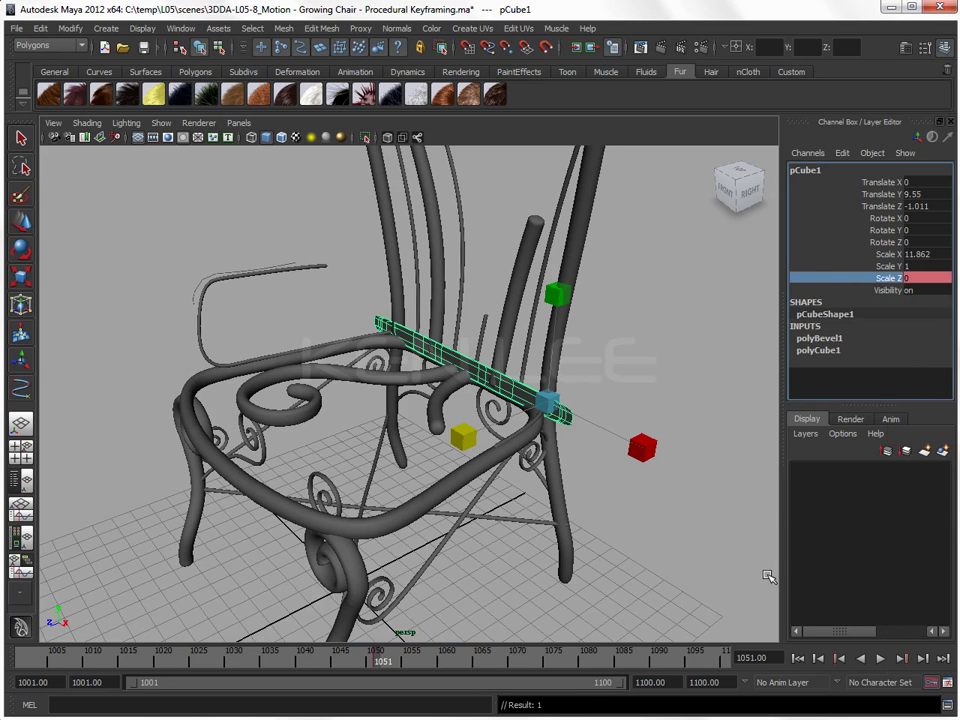
# At frame 1071 set the cushion's Scale Z to 11.6, then scrub back to frame 1042
pyautogui.click(770, 657)
pyautogui.write('1071')
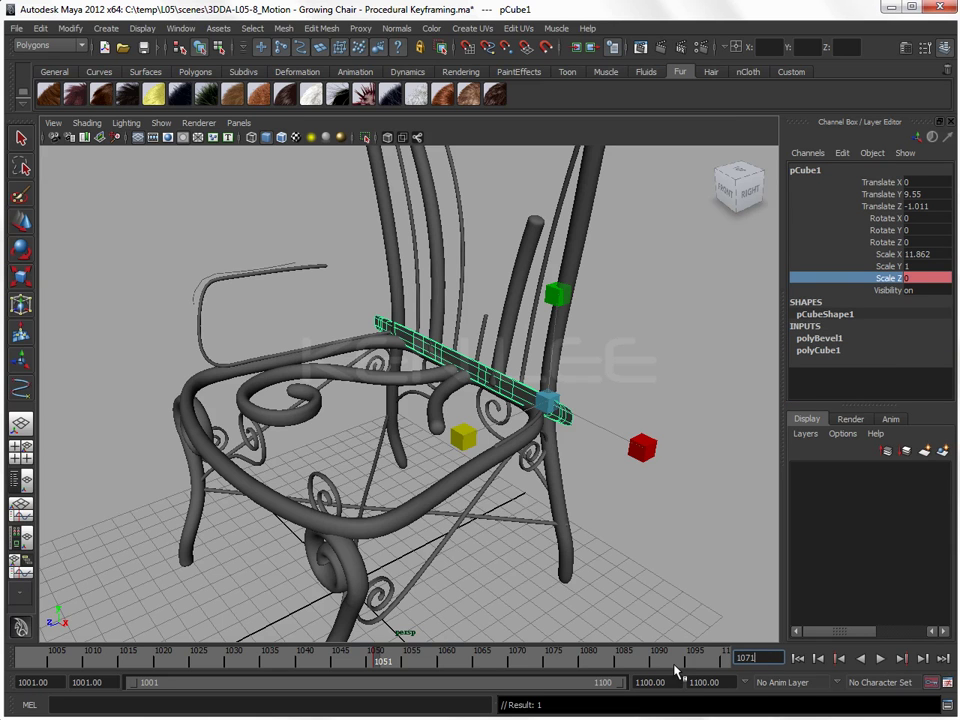
pyautogui.press('Return')
pyautogui.click(933, 278)
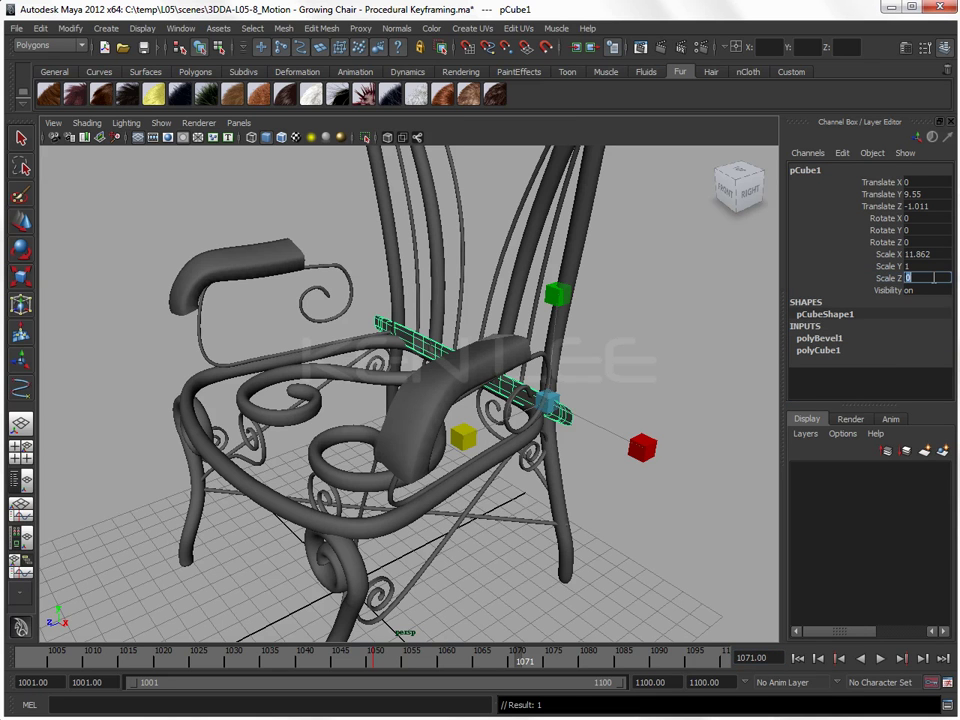
pyautogui.write('11.6')
pyautogui.press('Return')
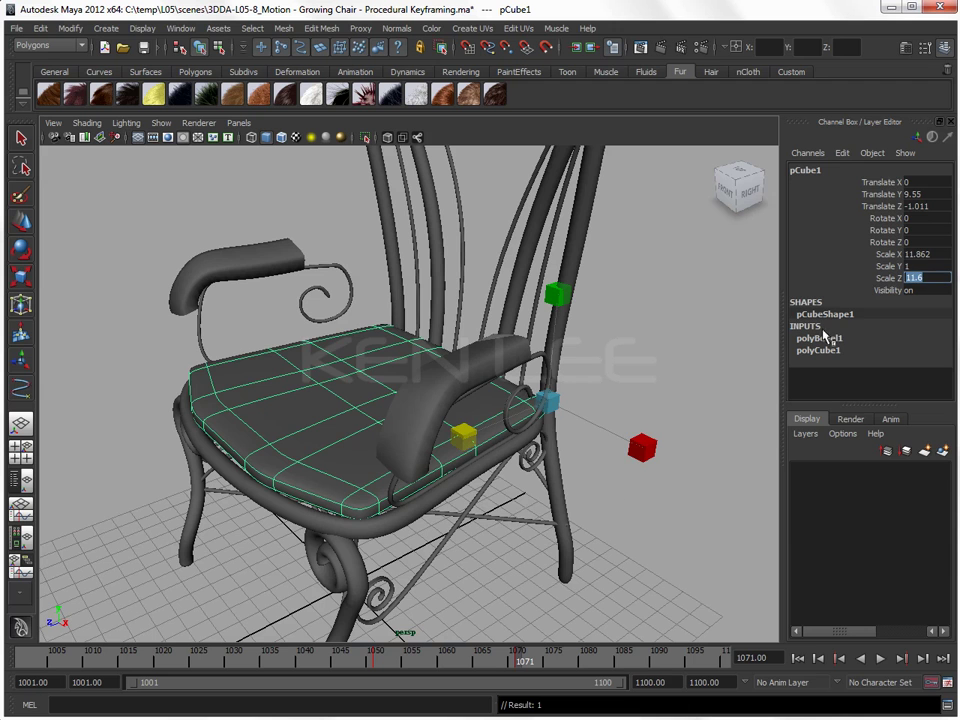
pyautogui.click(630, 516)
pyautogui.moveTo(630, 516)
pyautogui.keyDown('alt'); pyautogui.mouseDown()
pyautogui.moveTo(649, 501)
pyautogui.moveTo(481, 474)
pyautogui.moveTo(602, 469)
pyautogui.moveTo(531, 557)
pyautogui.mouseUp(); pyautogui.keyUp('alt')
pyautogui.moveTo(495, 665)
pyautogui.mouseDown()
pyautogui.moveTo(279, 643)
pyautogui.moveTo(70, 650)
pyautogui.mouseUp()
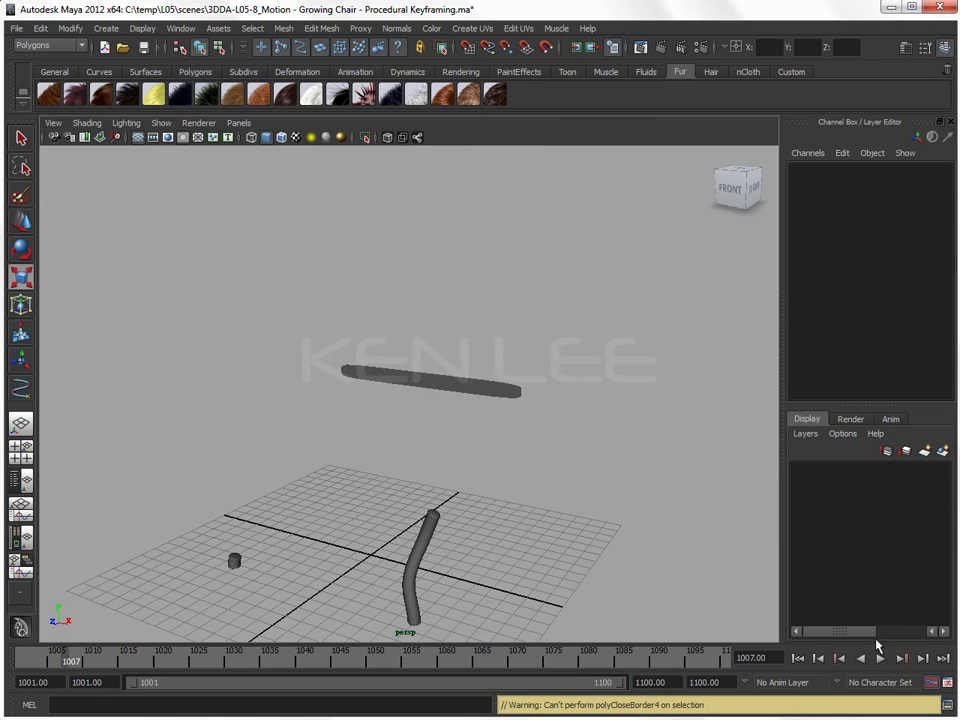
# Play the chair growth from frame 1001, stop at 1032, and select the flat seat cushion
pyautogui.click(797, 657)
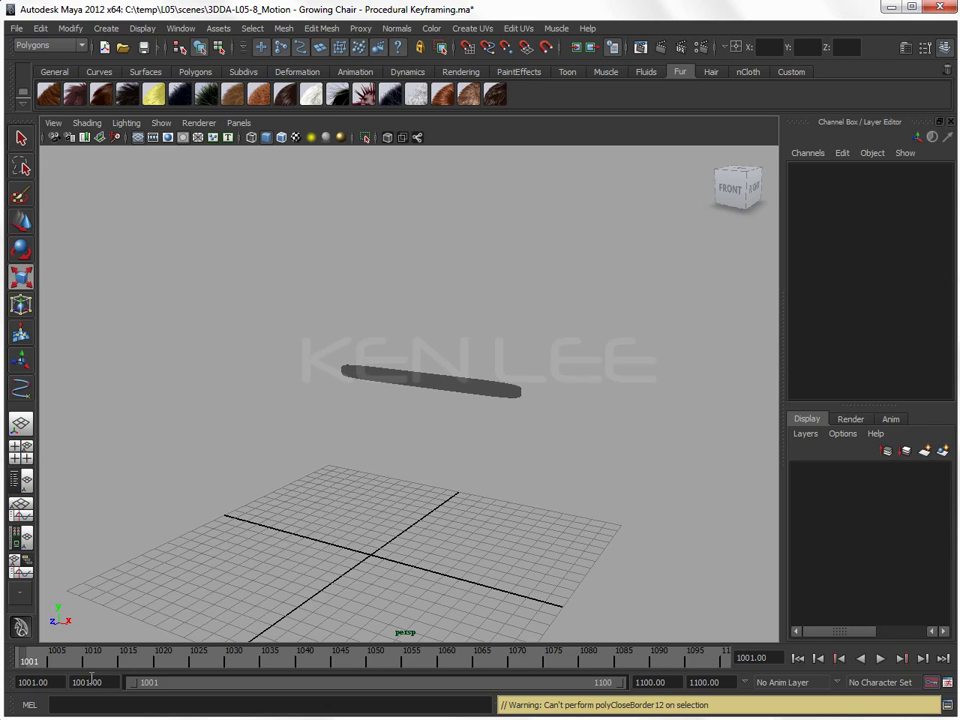
pyautogui.hotkey('alt', 'v')
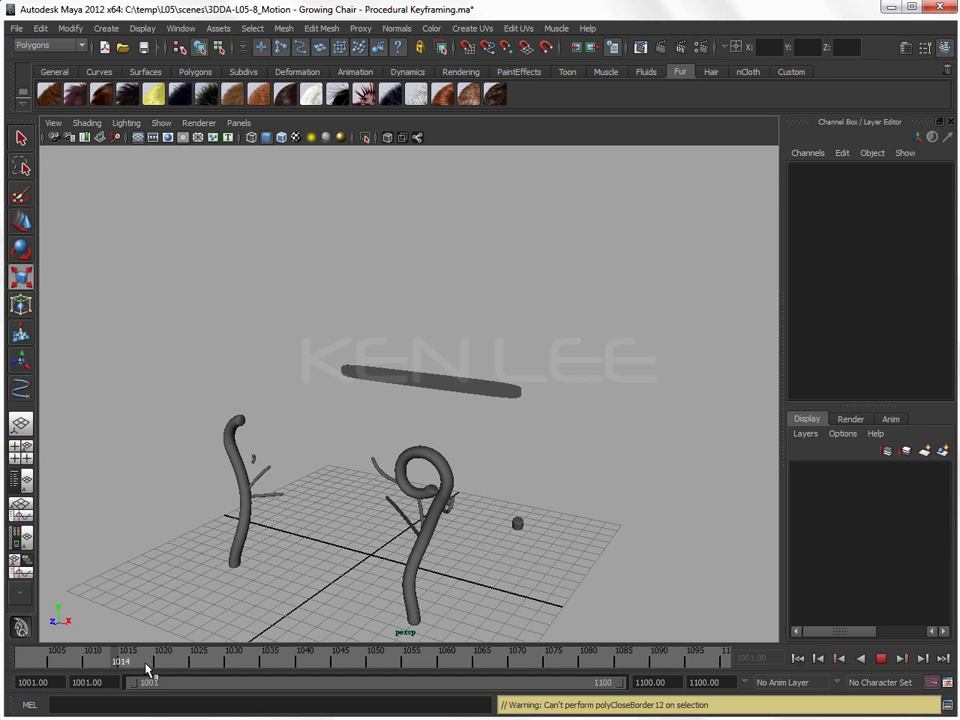
pyautogui.press('Escape')
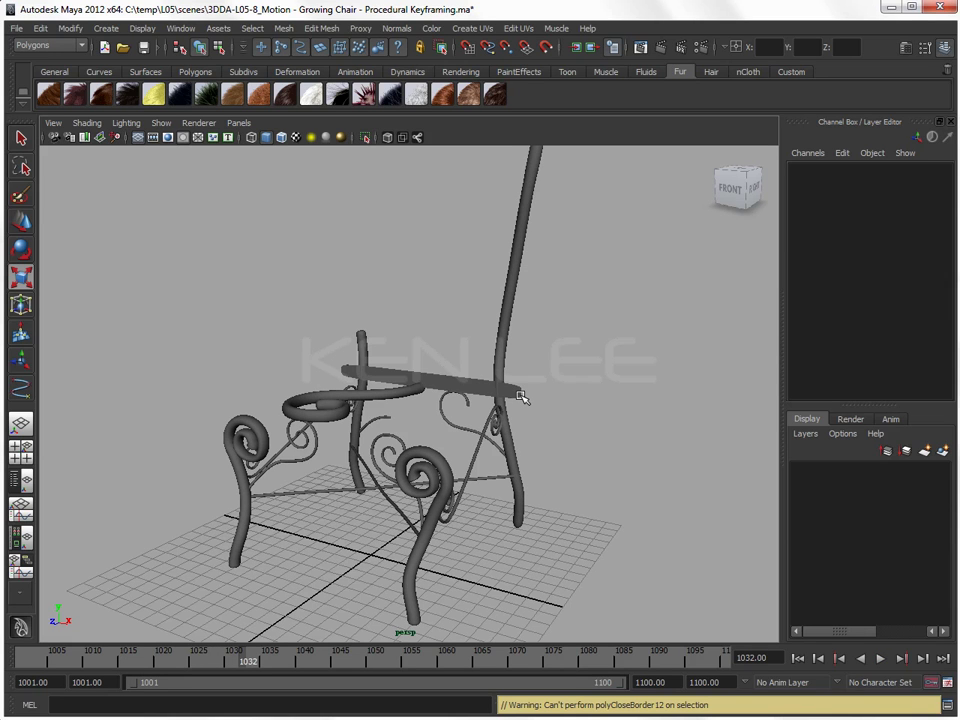
pyautogui.click(519, 396)
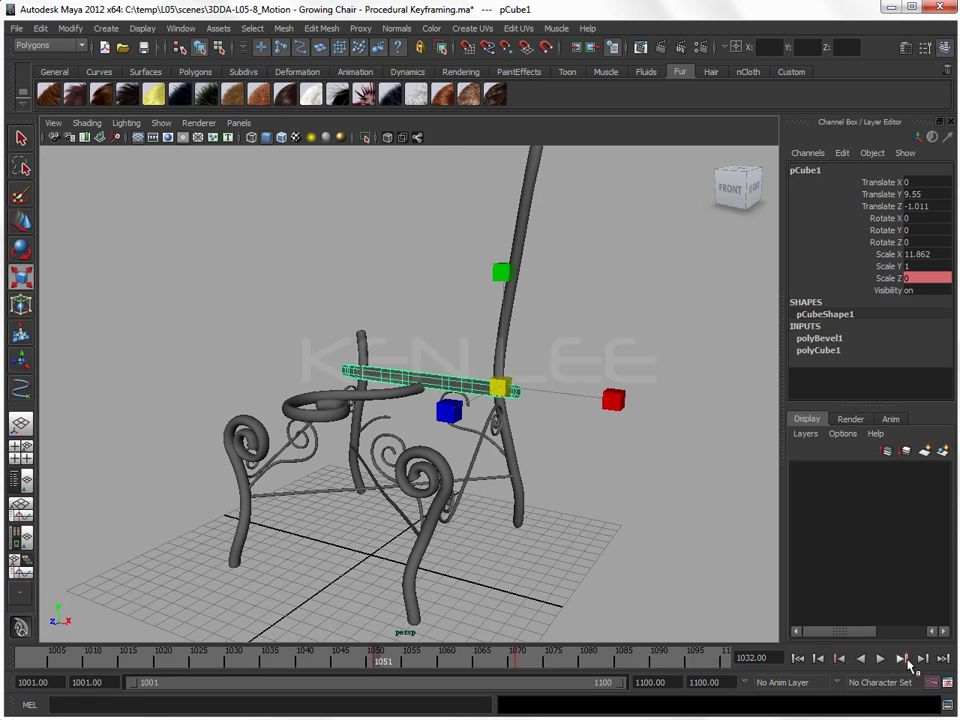
# Key the cushion's Visibility on at frame 1051, then edit its Visibility at frame 1050
pyautogui.click(901, 658)
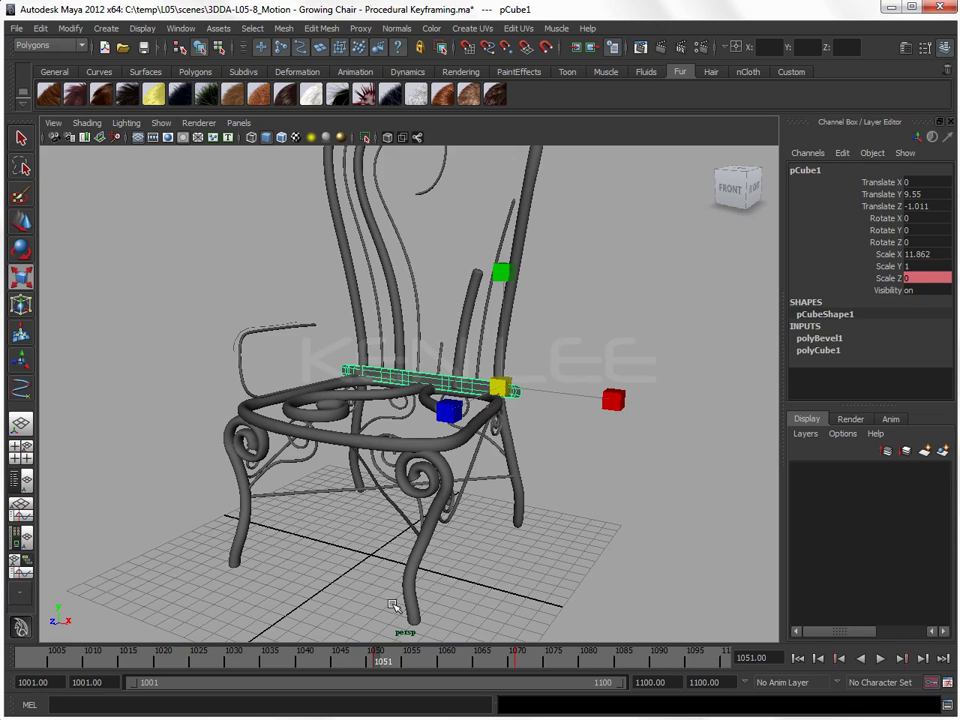
pyautogui.click(889, 291)
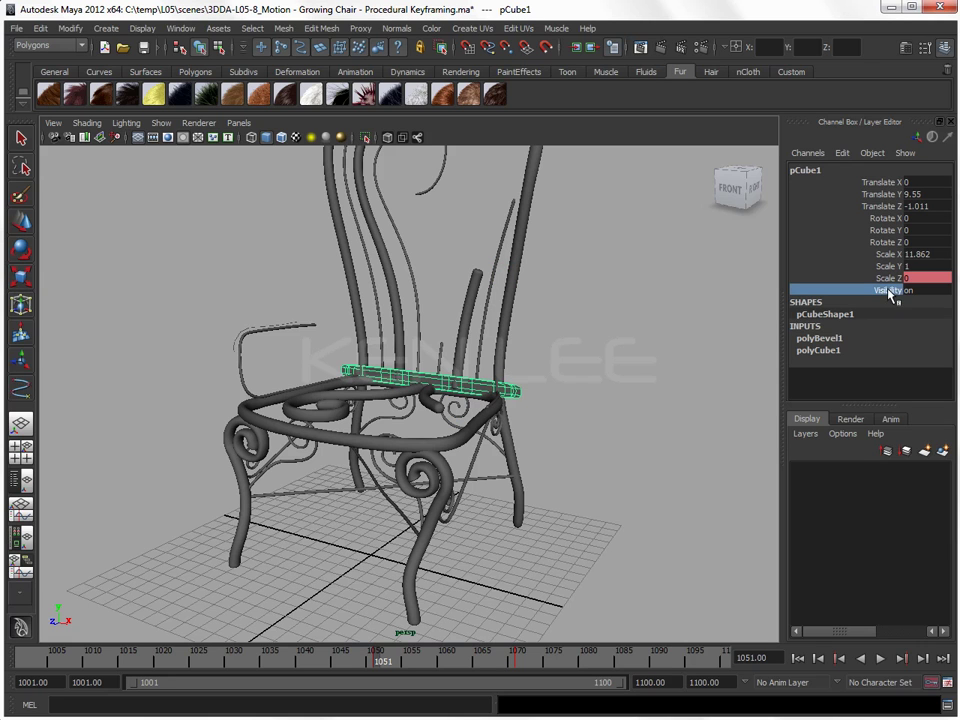
pyautogui.rightClick(889, 291)
pyautogui.click(900, 311)
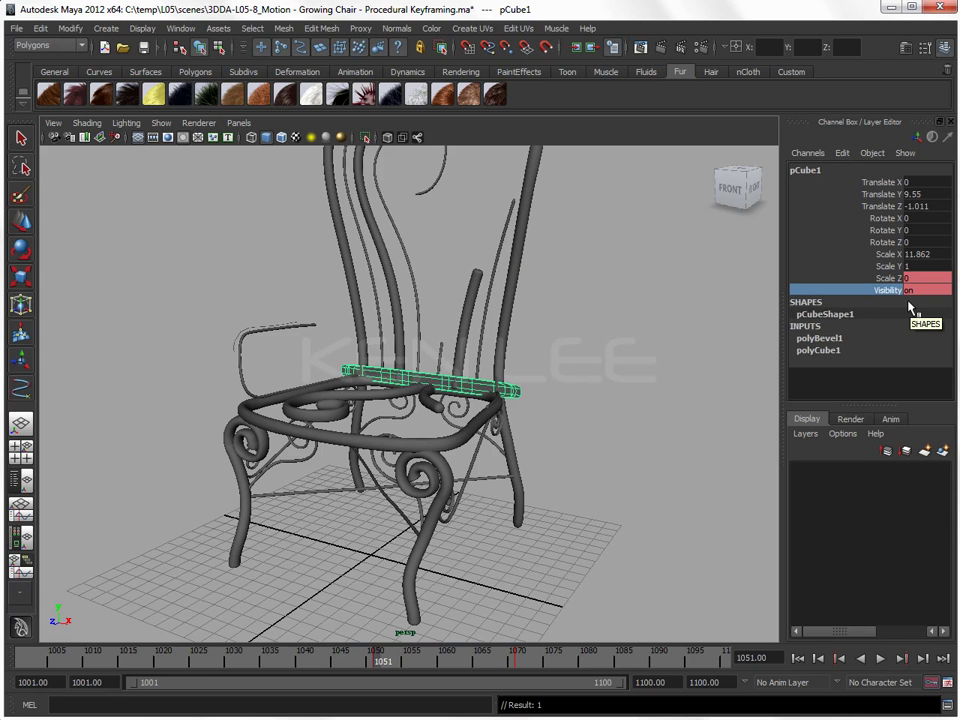
pyautogui.click(818, 660)
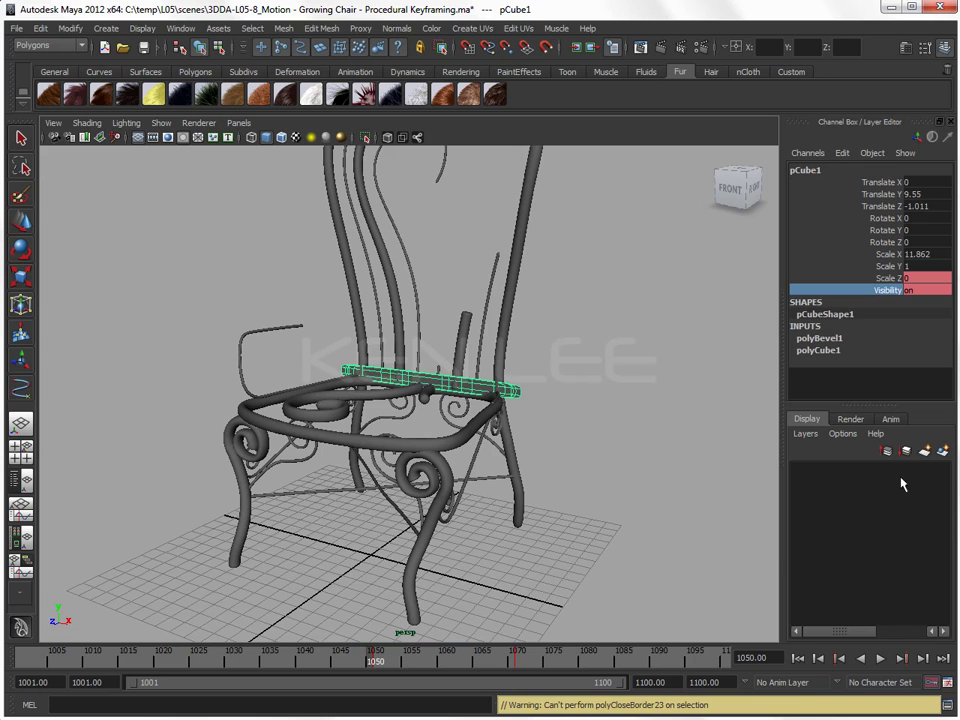
pyautogui.doubleClick(933, 291)
# Set the cushion's Visibility to off at frame 1050, then rewind and return to frame 1050
pyautogui.write('off')
pyautogui.press('Return')
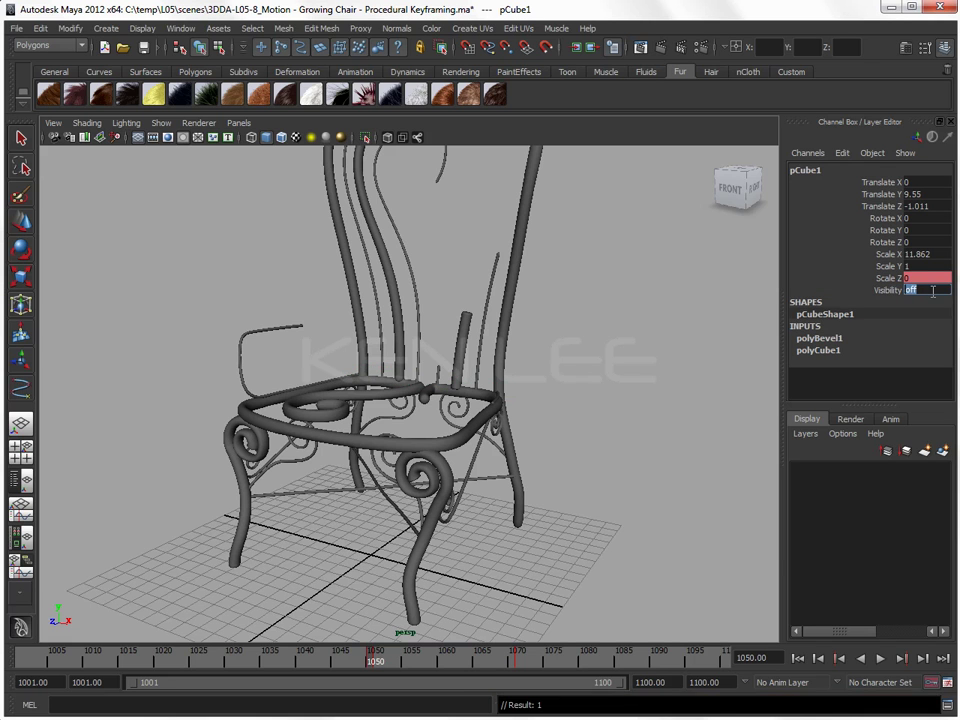
pyautogui.click(797, 658)
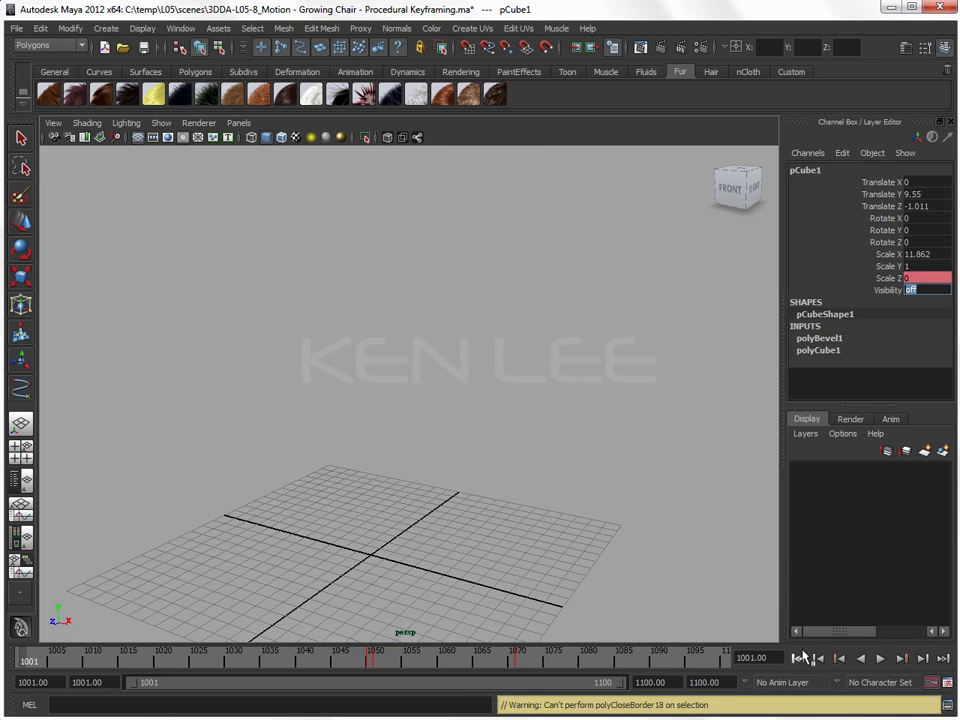
pyautogui.click(621, 574)
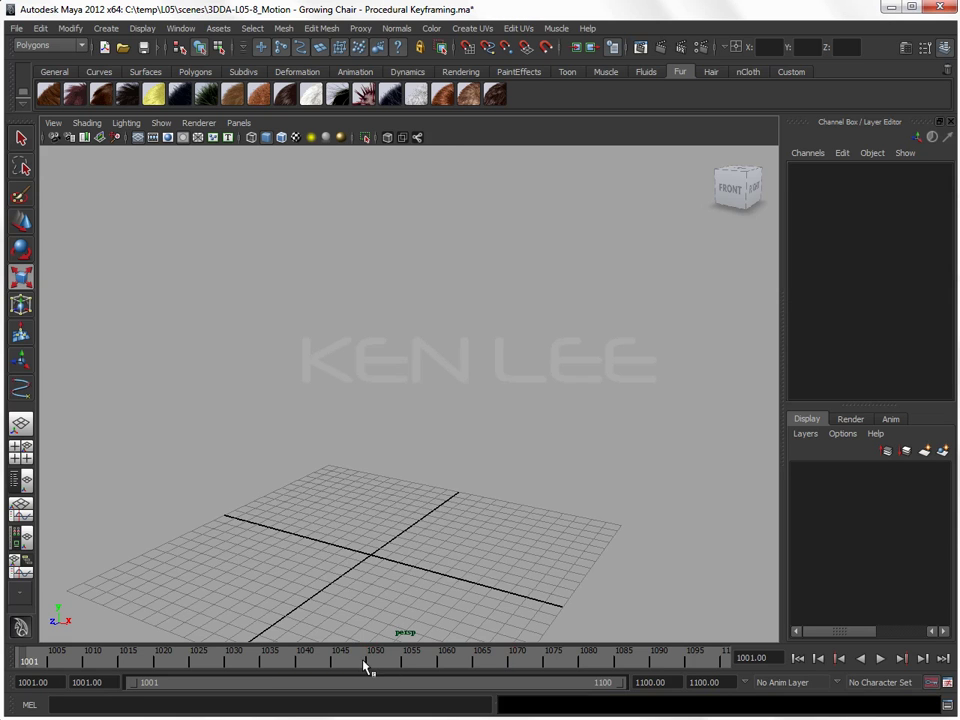
pyautogui.click(365, 664)
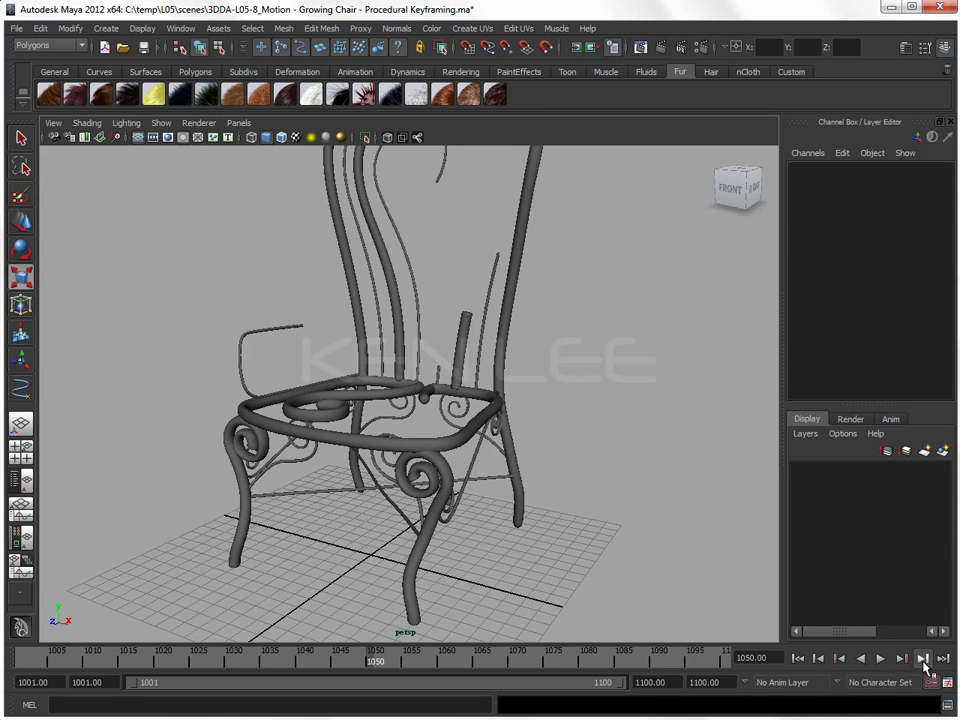
# Step frame by frame to 1075 watching the cushion appear and grow, then select it
pyautogui.click(923, 659)
pyautogui.click(923, 659)
pyautogui.click(923, 659)
pyautogui.click(923, 659)
pyautogui.click(923, 659)
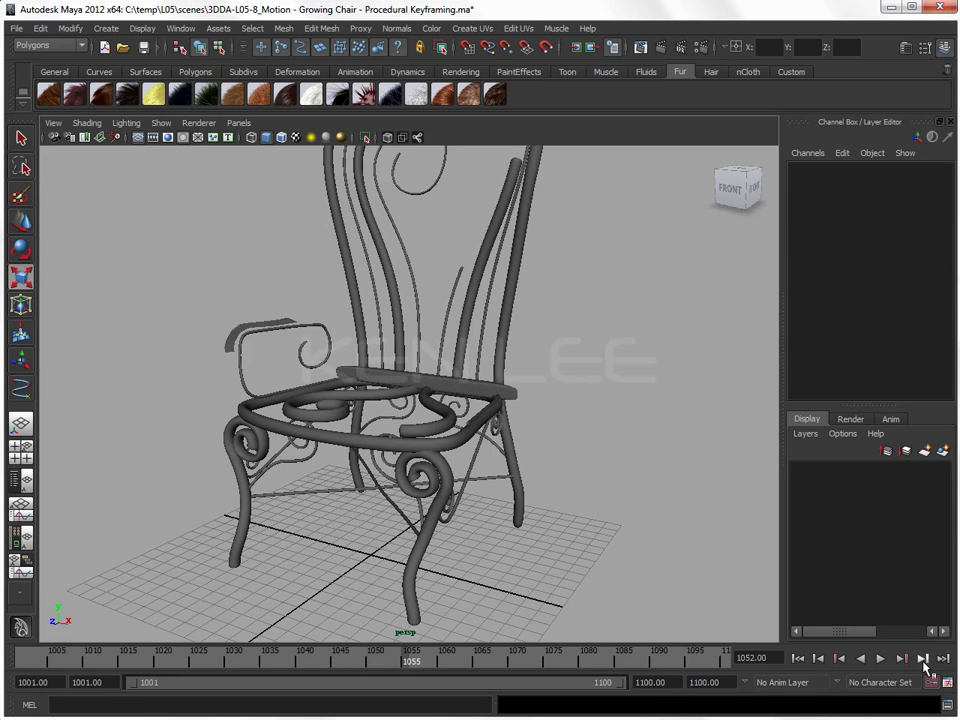
pyautogui.click(923, 659)
pyautogui.click(923, 659)
pyautogui.click(923, 659)
pyautogui.click(923, 659)
pyautogui.click(923, 659)
pyautogui.click(923, 659)
pyautogui.click(923, 659)
pyautogui.click(923, 659)
pyautogui.click(923, 659)
pyautogui.click(923, 659)
pyautogui.click(923, 659)
pyautogui.click(923, 659)
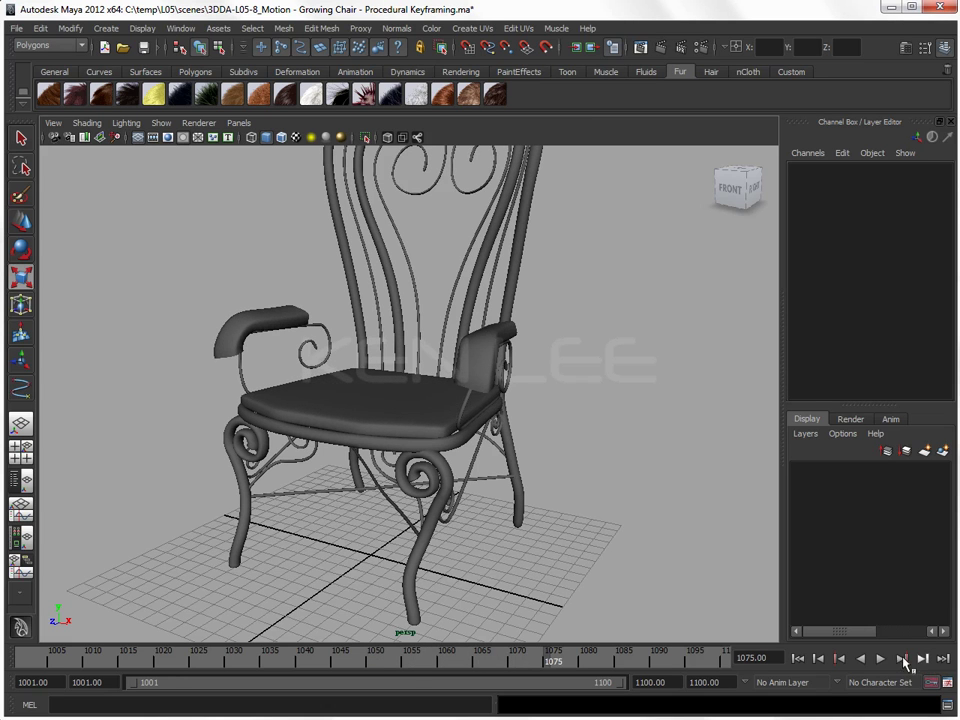
pyautogui.click(393, 412)
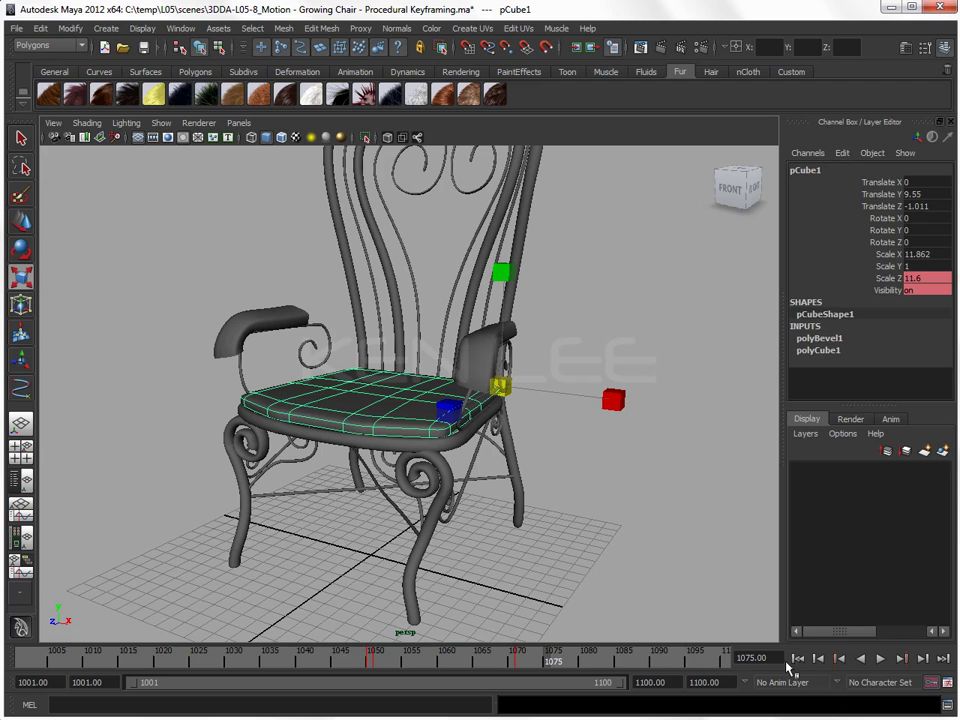
# Go back to the key at frame 1051 and view the chair zoomed in from Top
pyautogui.click(818, 659)
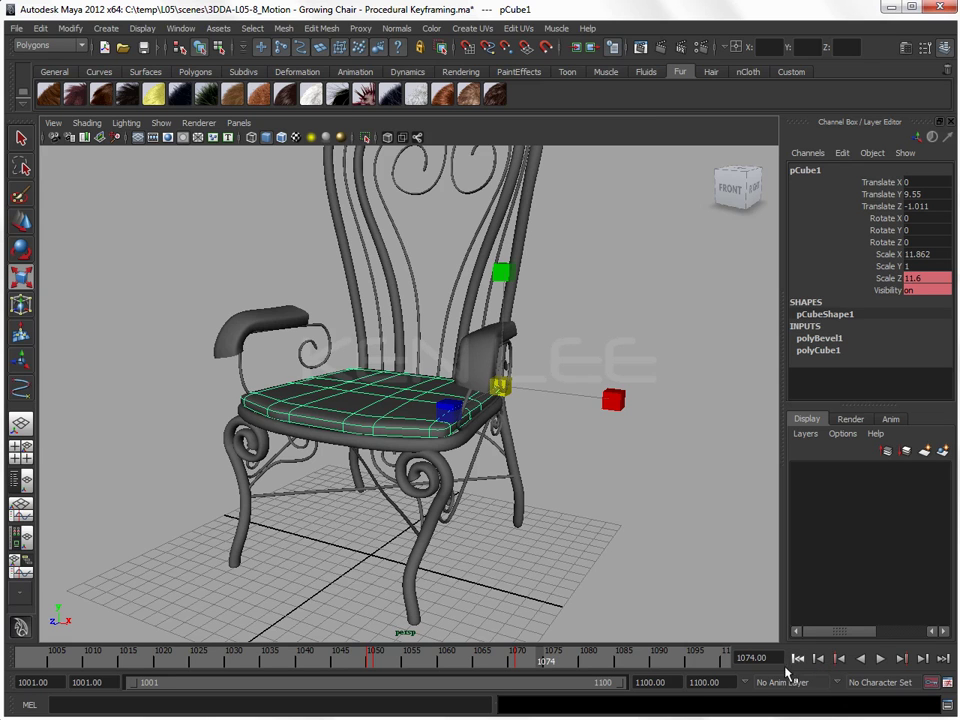
pyautogui.click(839, 660)
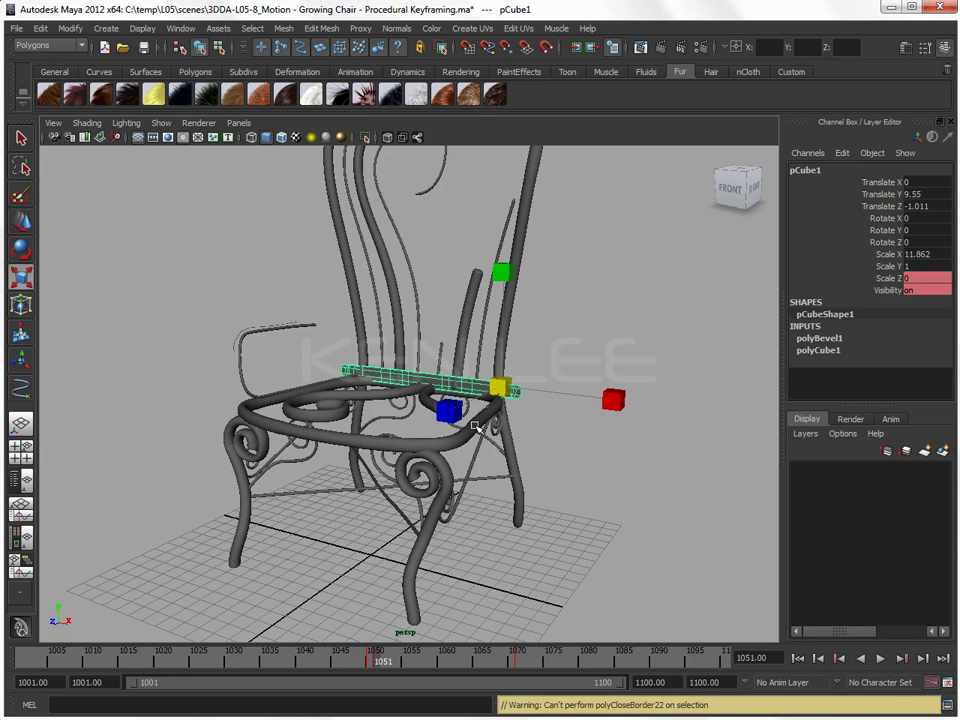
pyautogui.keyDown('alt'); pyautogui.moveTo(465, 395); pyautogui.dragTo(441, 382); pyautogui.keyUp('alt')
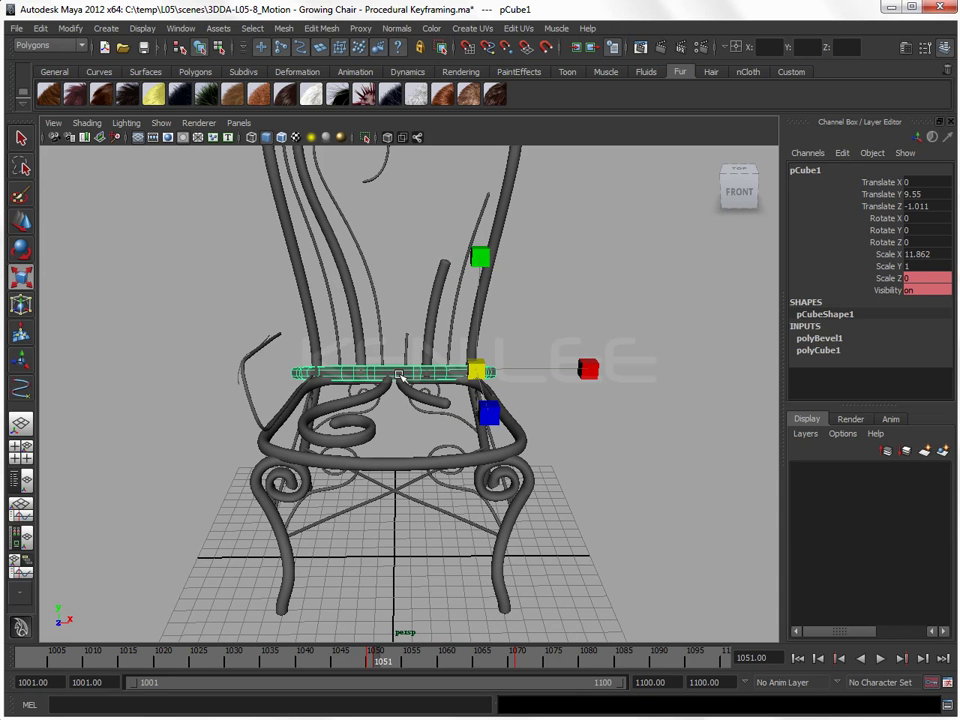
pyautogui.moveTo(489, 411)
pyautogui.keyDown('alt'); pyautogui.mouseDown()
pyautogui.moveTo(221, 388)
pyautogui.moveTo(289, 431)
pyautogui.moveTo(417, 457)
pyautogui.moveTo(417, 470)
pyautogui.mouseUp(); pyautogui.keyUp('alt')
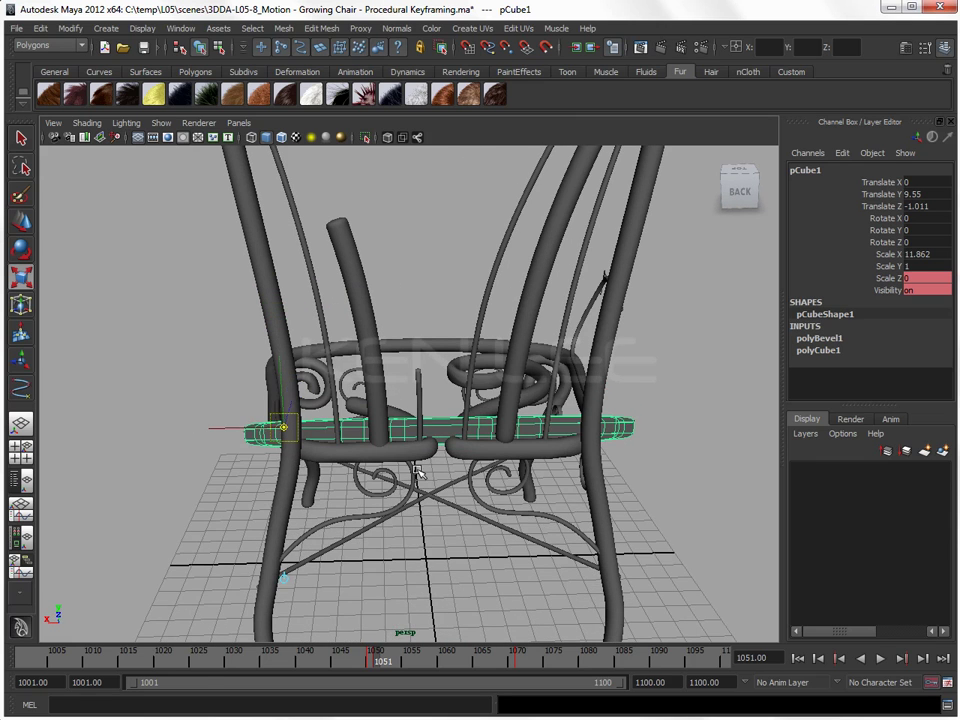
pyautogui.press('space')
pyautogui.click(368, 467)
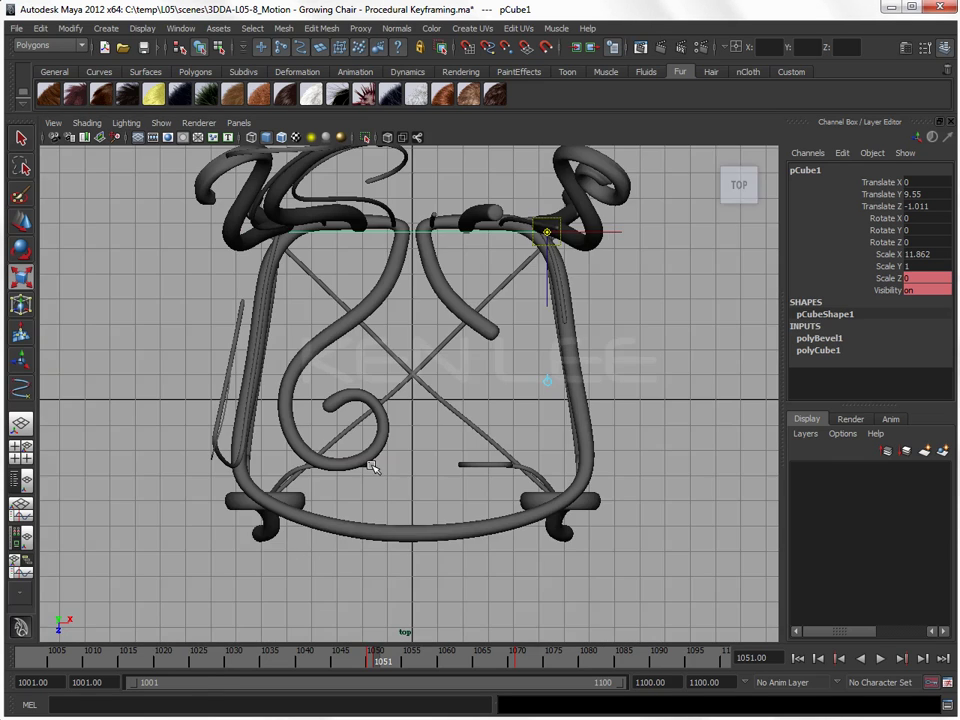
pyautogui.moveTo(471, 317)
pyautogui.keyDown('alt'); pyautogui.mouseDown(button='right')
pyautogui.moveTo(414, 418)
pyautogui.moveTo(519, 367)
pyautogui.mouseUp(button='right'); pyautogui.keyUp('alt')
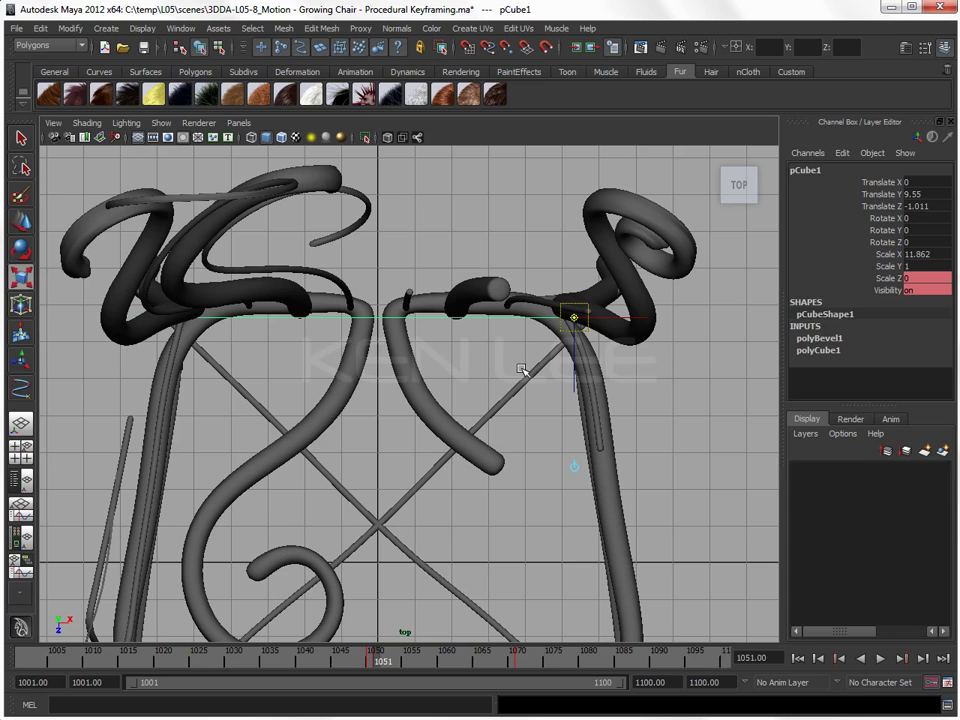
# Move the cushion's pivot to the centre of the back edge, then return to Perspective
pyautogui.press('Insert')
pyautogui.moveTo(614, 318); pyautogui.dragTo(419, 318)
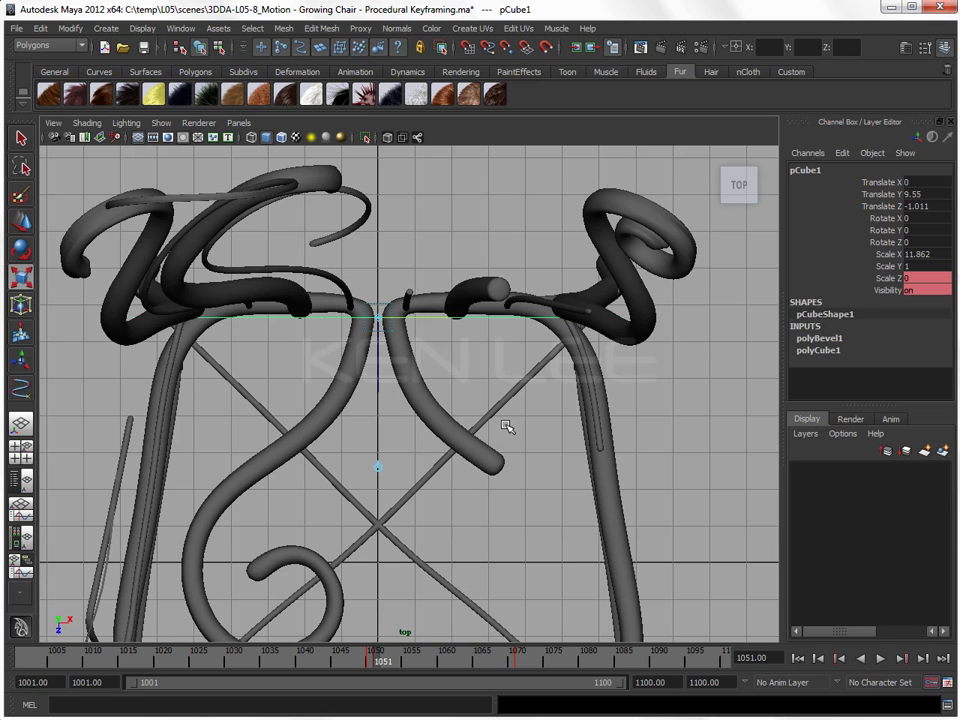
pyautogui.press('Insert')
pyautogui.press('space')
pyautogui.moveTo(508, 426)
pyautogui.mouseDown()
pyautogui.moveTo(506, 388)
pyautogui.moveTo(341, 416)
pyautogui.moveTo(350, 404)
pyautogui.mouseUp()
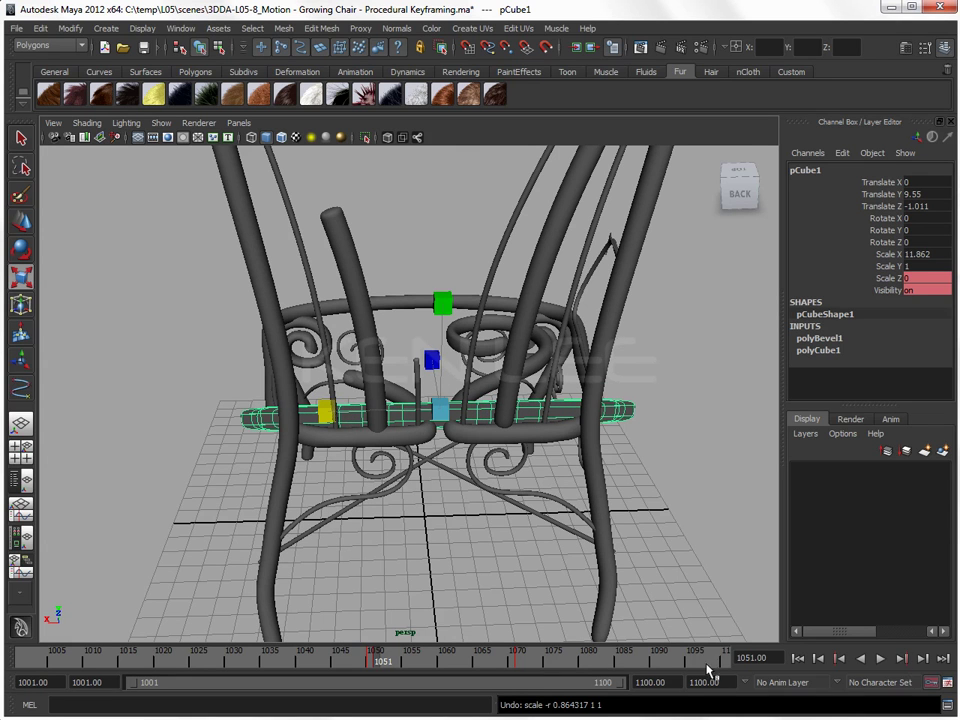
# At frame 1071, undo the stray rescale and key the cushion's Scale X at 11.862
pyautogui.click(904, 658)
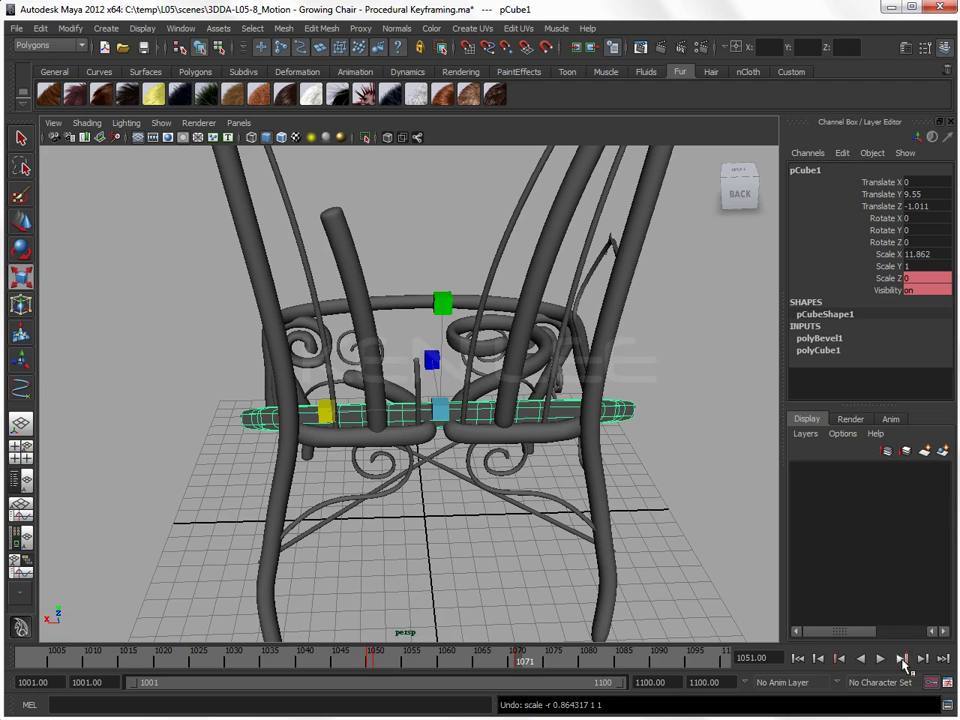
pyautogui.keyDown('alt'); pyautogui.moveTo(370, 357); pyautogui.dragTo(381, 443); pyautogui.keyUp('alt')
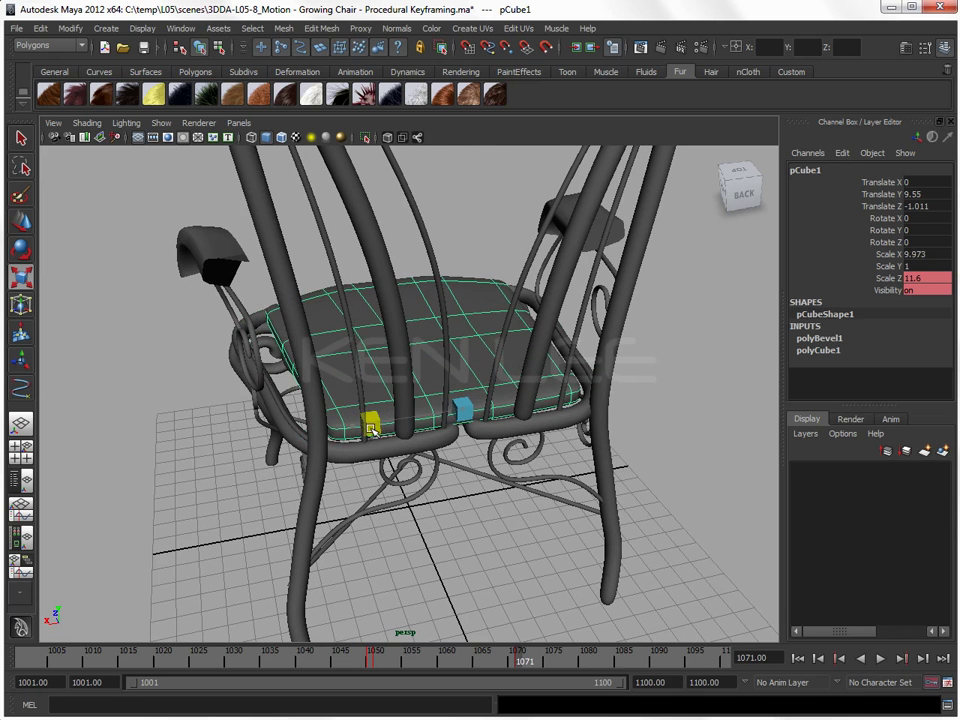
pyautogui.hotkey('ctrl', 'z')
pyautogui.click(880, 254)
pyautogui.rightClick(885, 254)
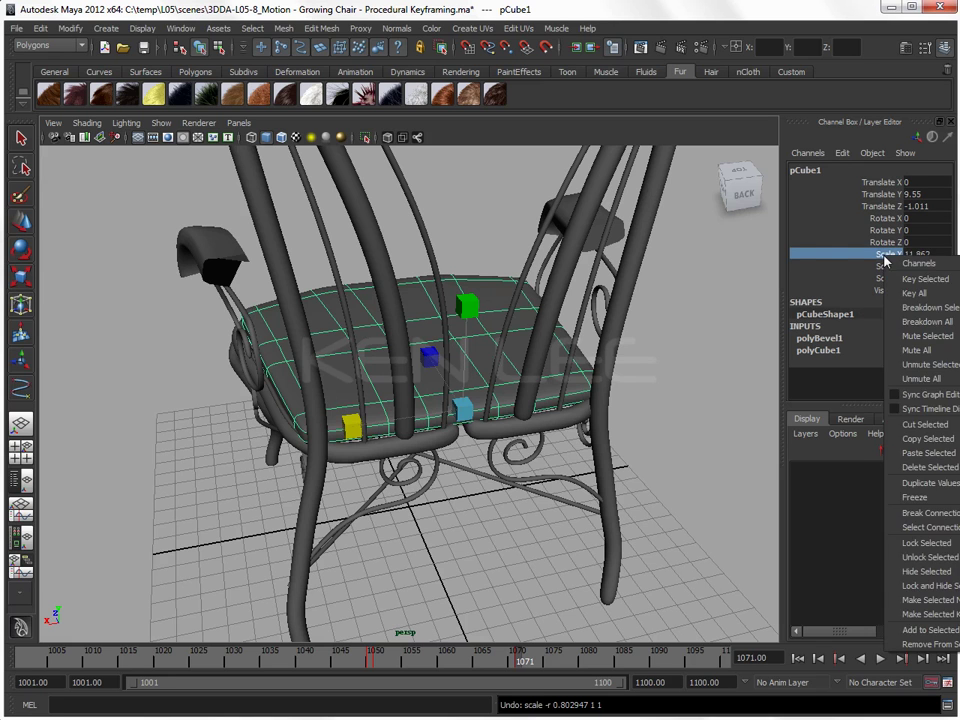
pyautogui.click(900, 280)
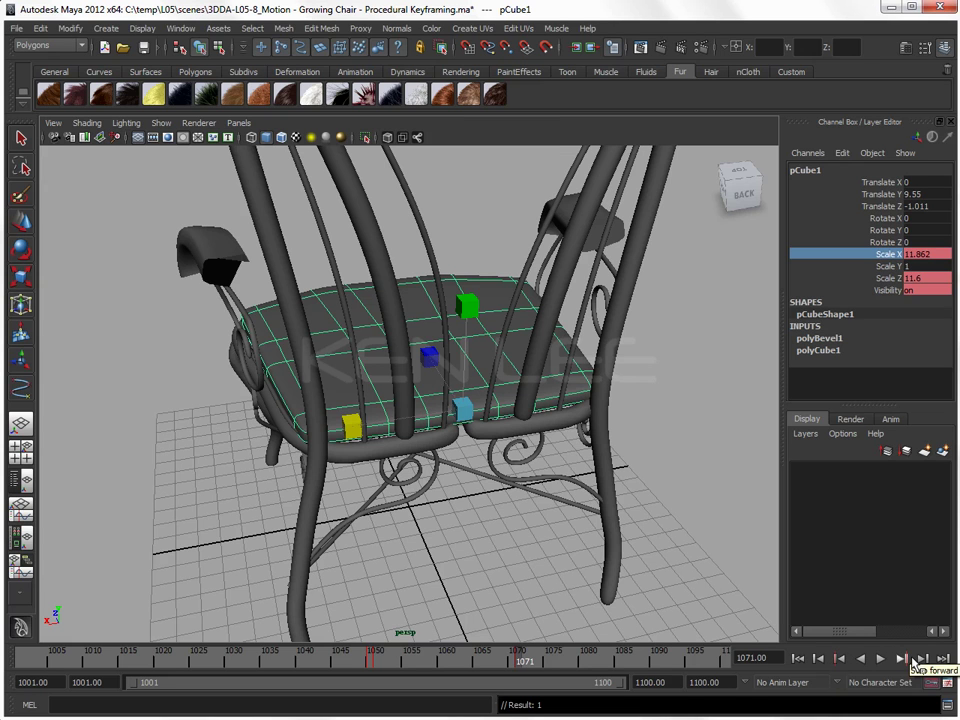
# Narrow the cushion along X at frame 1051, then step forward through its growth
pyautogui.click(851, 665)
pyautogui.moveTo(456, 437)
pyautogui.keyDown('alt'); pyautogui.mouseDown()
pyautogui.moveTo(335, 445)
pyautogui.moveTo(352, 418)
pyautogui.moveTo(635, 435)
pyautogui.moveTo(600, 441)
pyautogui.mouseUp(); pyautogui.keyUp('alt')
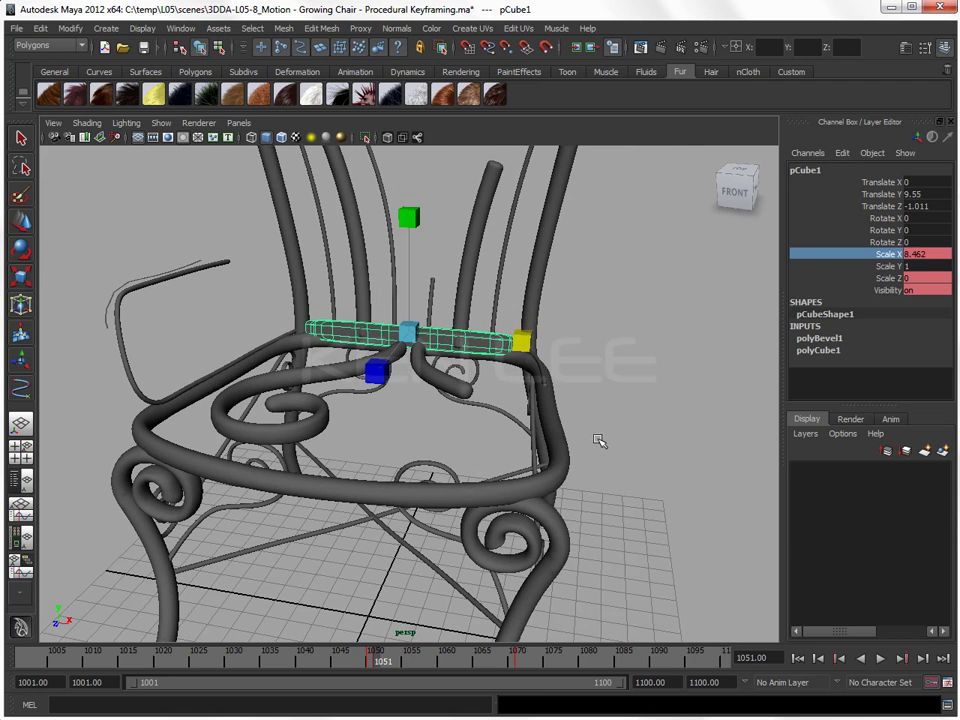
pyautogui.moveTo(521, 341); pyautogui.dragTo(500, 535)
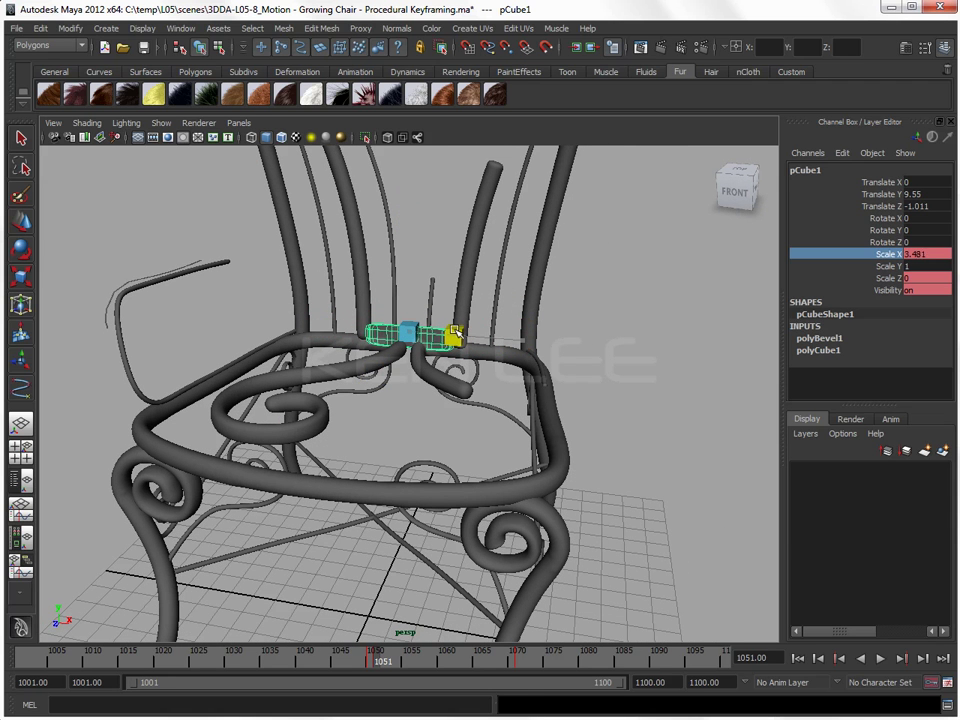
pyautogui.click(922, 658)
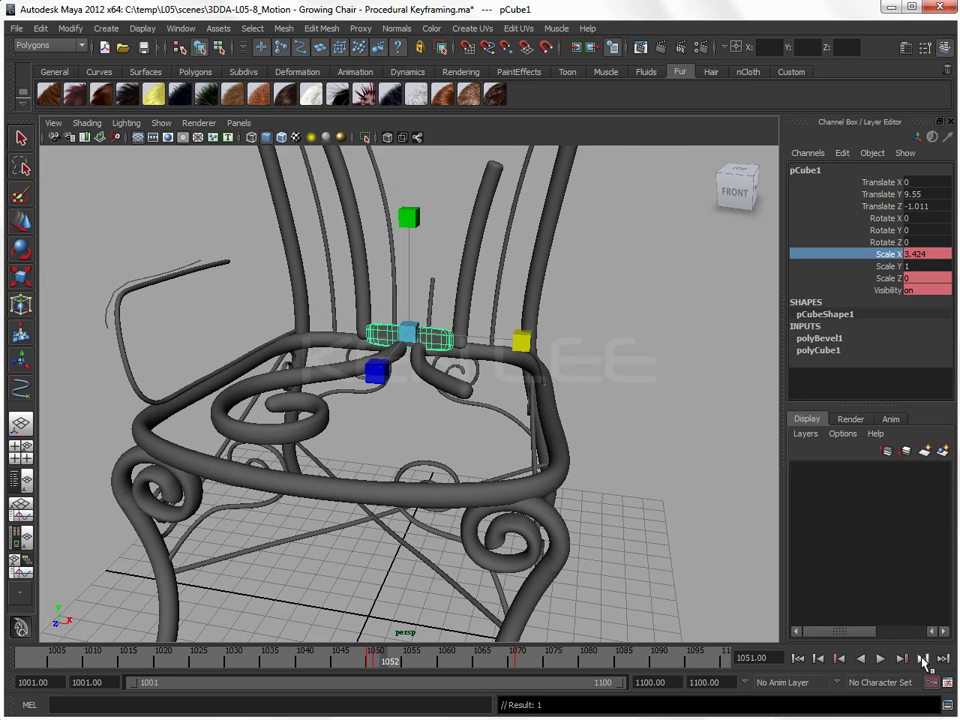
pyautogui.click(922, 658)
pyautogui.click(922, 658)
pyautogui.click(922, 658)
pyautogui.click(922, 658)
pyautogui.click(922, 658)
pyautogui.click(922, 658)
pyautogui.click(922, 658)
pyautogui.click(922, 658)
pyautogui.click(922, 658)
pyautogui.click(922, 658)
pyautogui.click(922, 658)
pyautogui.click(922, 658)
pyautogui.click(922, 658)
pyautogui.click(922, 658)
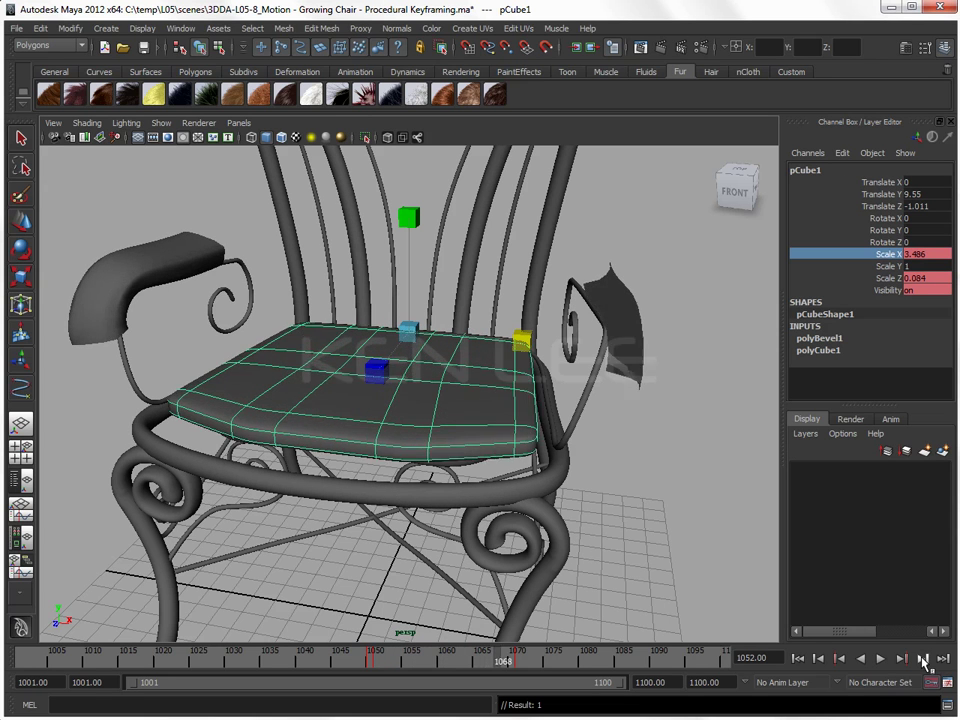
pyautogui.click(922, 658)
pyautogui.click(922, 658)
pyautogui.click(922, 658)
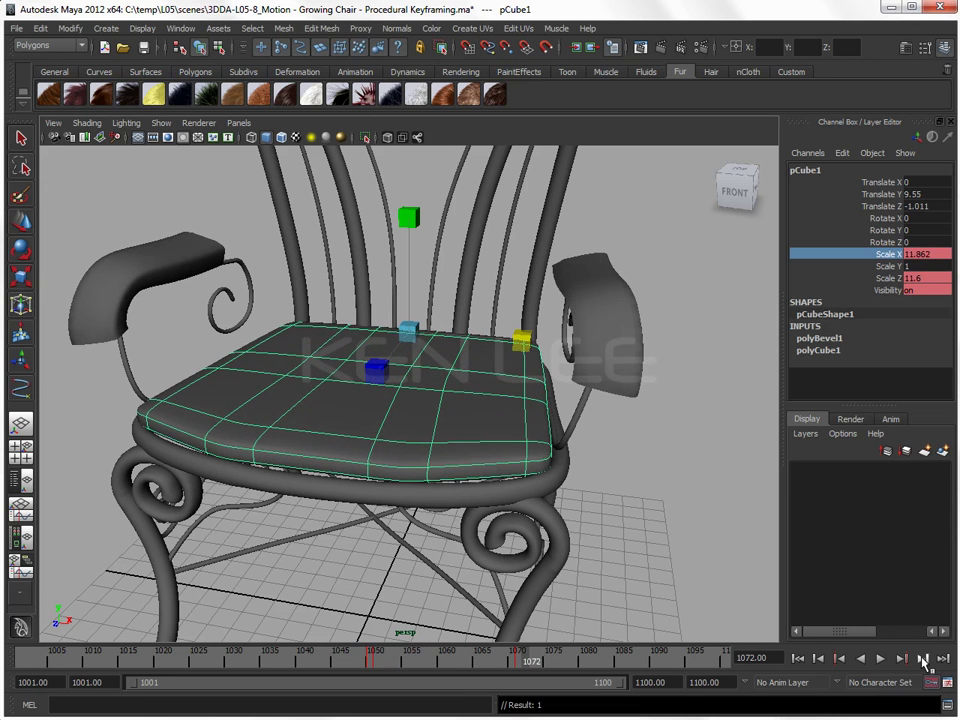
# Back at frame 1051, widen the cushion's starting Scale X to 7.874
pyautogui.click(839, 658)
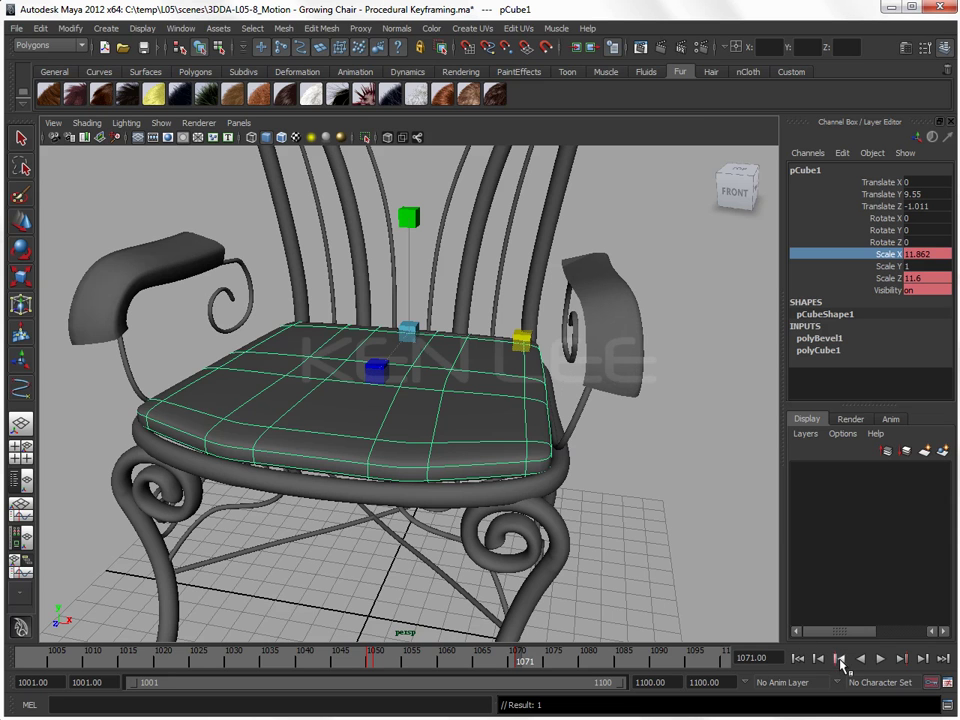
pyautogui.click(839, 658)
pyautogui.moveTo(521, 339); pyautogui.dragTo(678, 357)
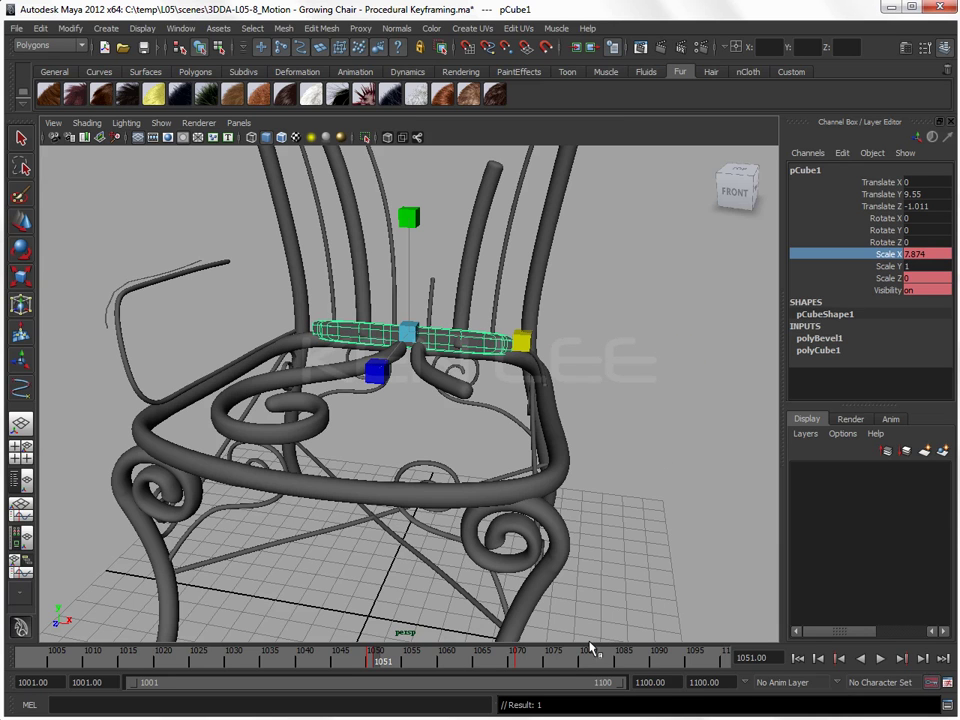
# Play the animation to review the widening cushion, then rewind to frame 1001
pyautogui.click(378, 586)
pyautogui.hotkey('alt', 'v')
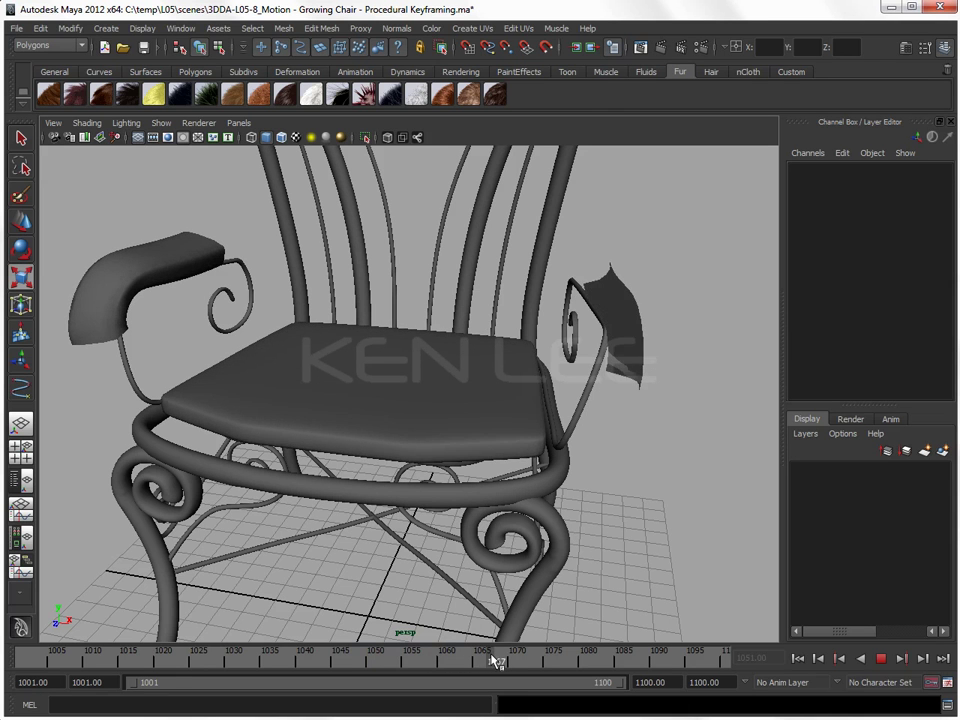
pyautogui.hotkey('alt', 'v')
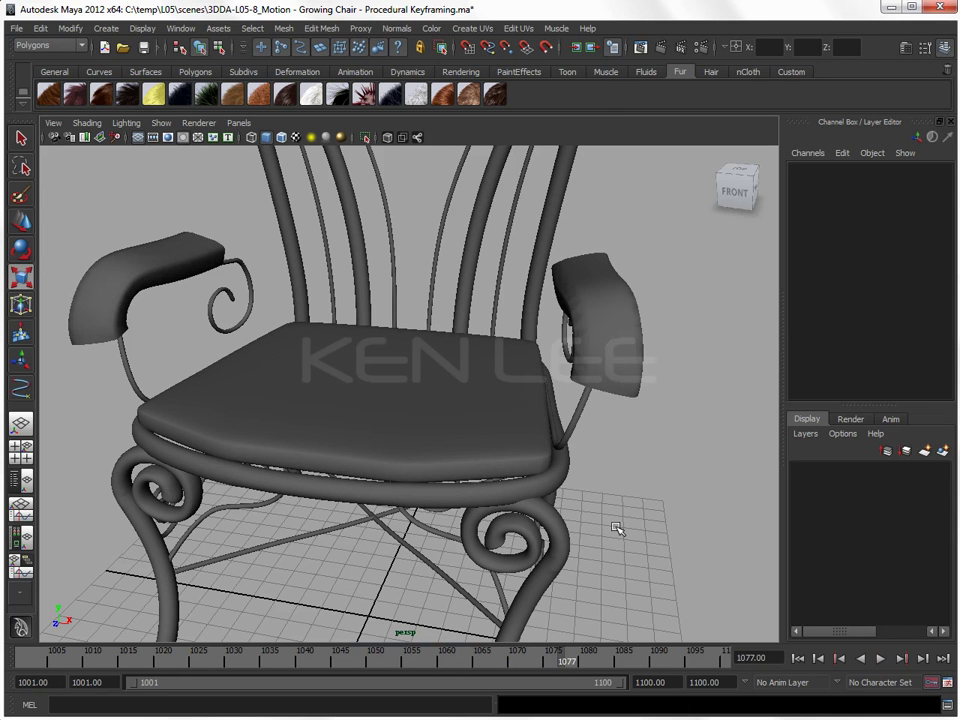
pyautogui.keyDown('alt'); pyautogui.moveTo(602, 525); pyautogui.dragTo(612, 527); pyautogui.keyUp('alt')
pyautogui.keyDown('alt'); pyautogui.moveTo(612, 527); pyautogui.dragTo(429, 568, button='right'); pyautogui.keyUp('alt')
pyautogui.moveTo(429, 568)
pyautogui.keyDown('alt'); pyautogui.mouseDown()
pyautogui.moveTo(443, 579)
pyautogui.moveTo(459, 572)
pyautogui.moveTo(480, 600)
pyautogui.mouseUp(); pyautogui.keyUp('alt')
pyautogui.click(797, 658)
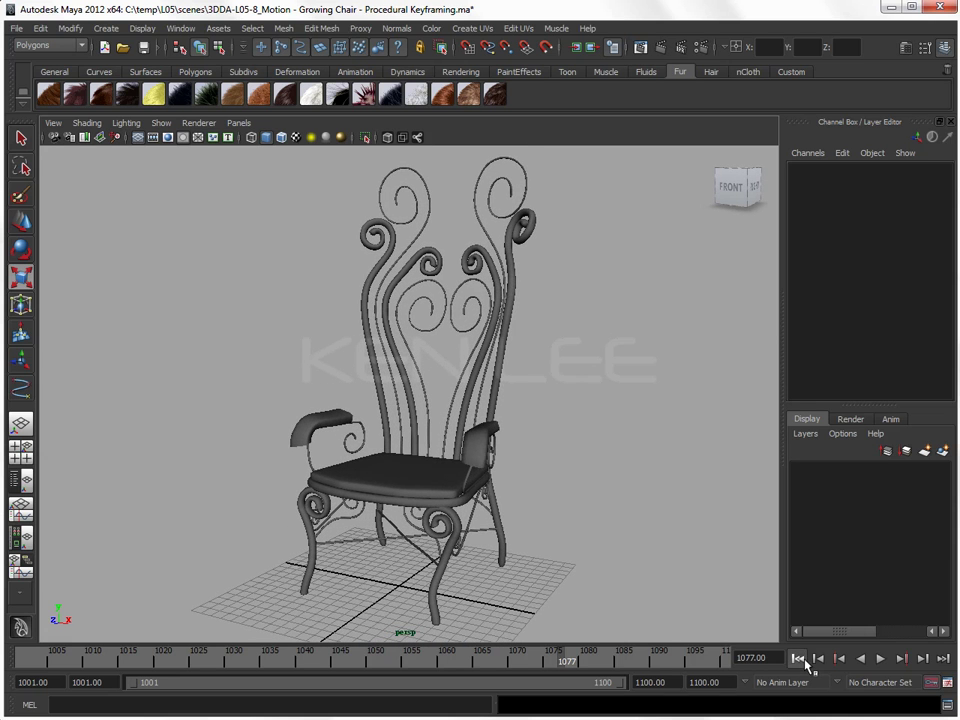
# Playblast the chair animation from the Time Slider and play it in FCheck at 25 FPS
pyautogui.rightClick(595, 658)
pyautogui.click(632, 646)
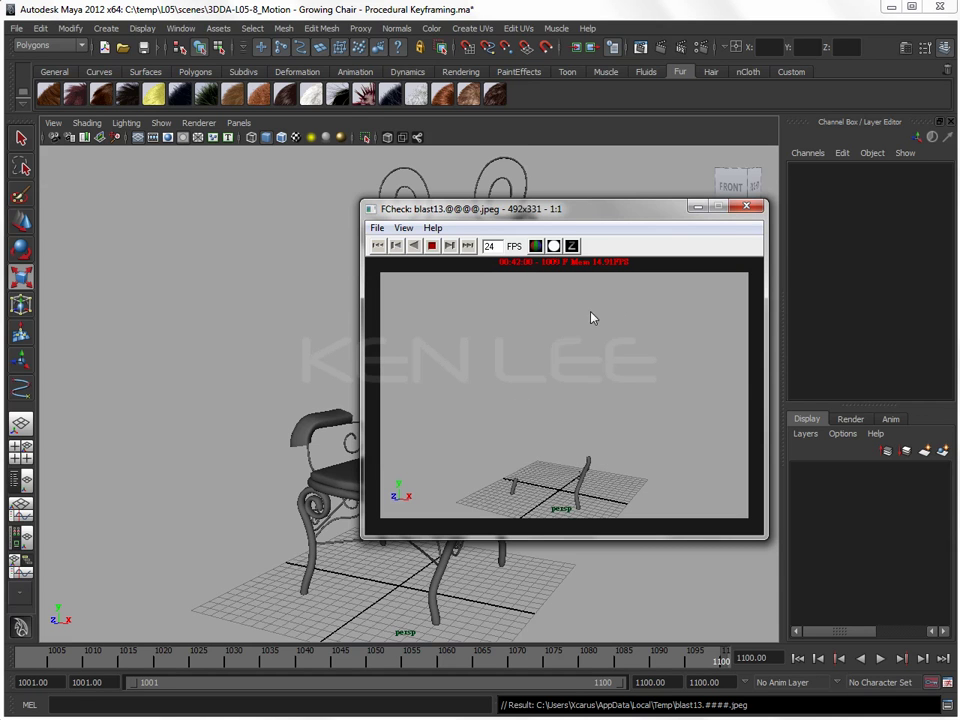
pyautogui.write('25')
pyautogui.press('Return')
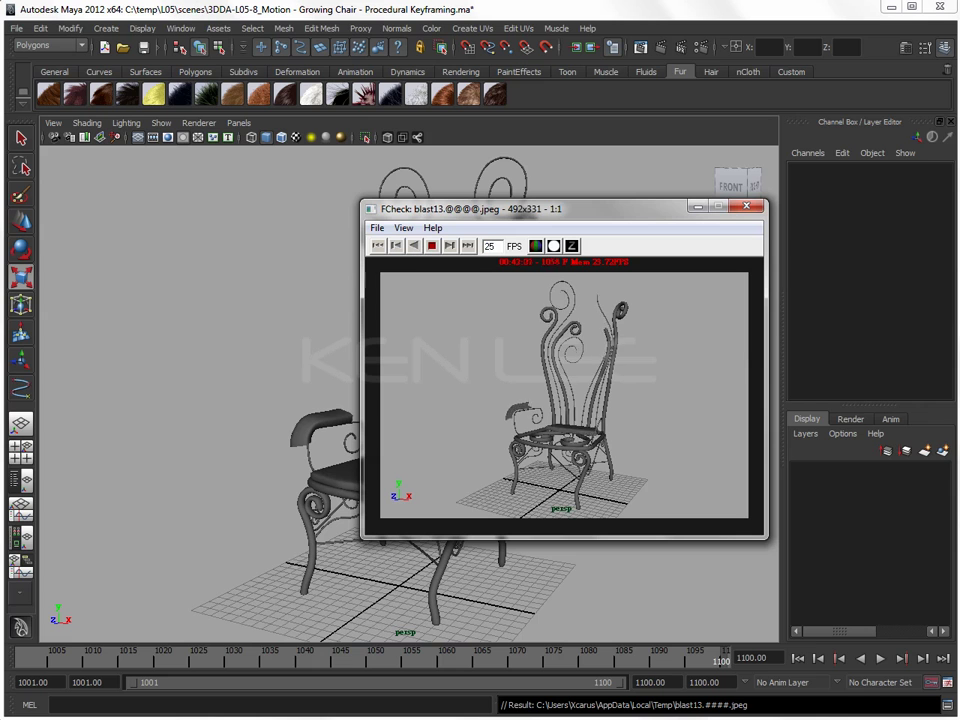